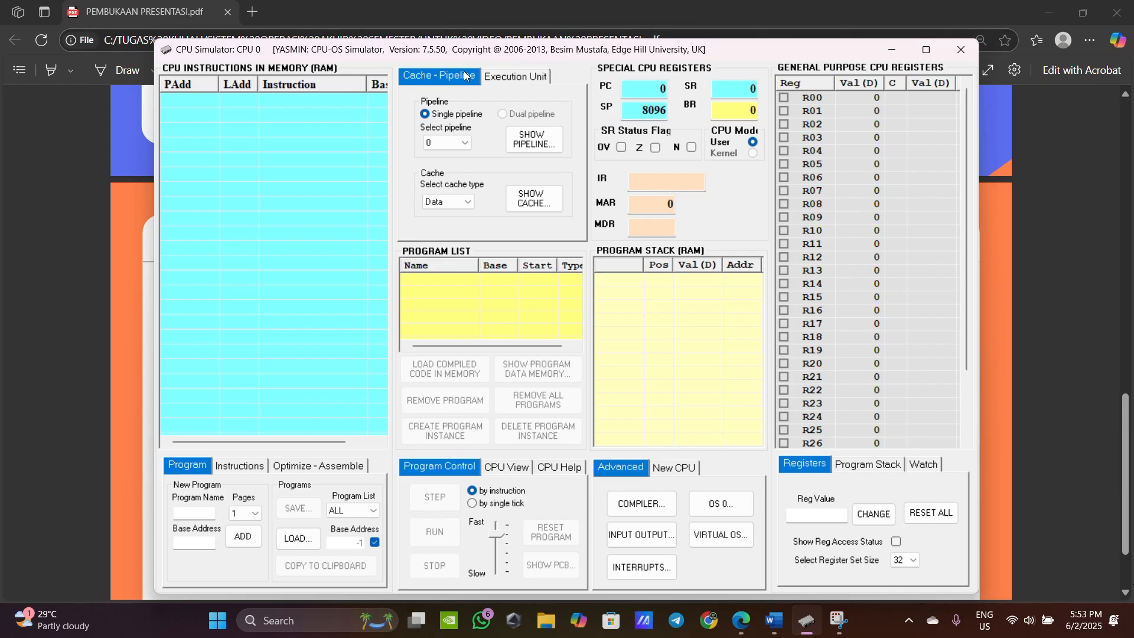
# Switch to the Word document and review the accesResource program listings and their resource allocations
pyautogui.click(775, 620)
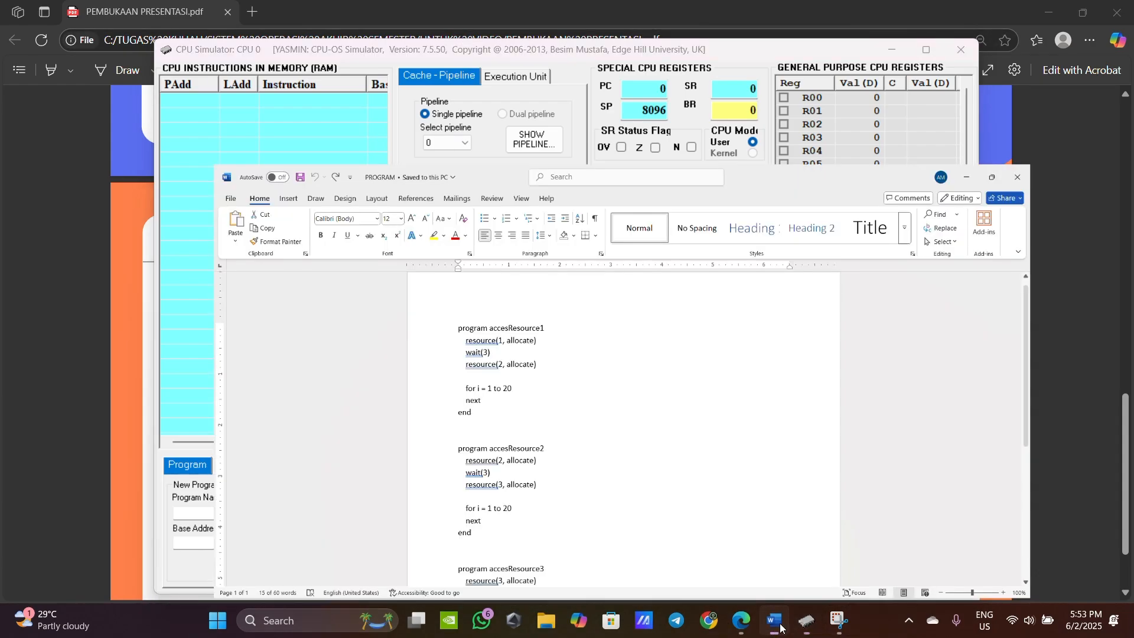
pyautogui.scroll(-1, 398, 292)
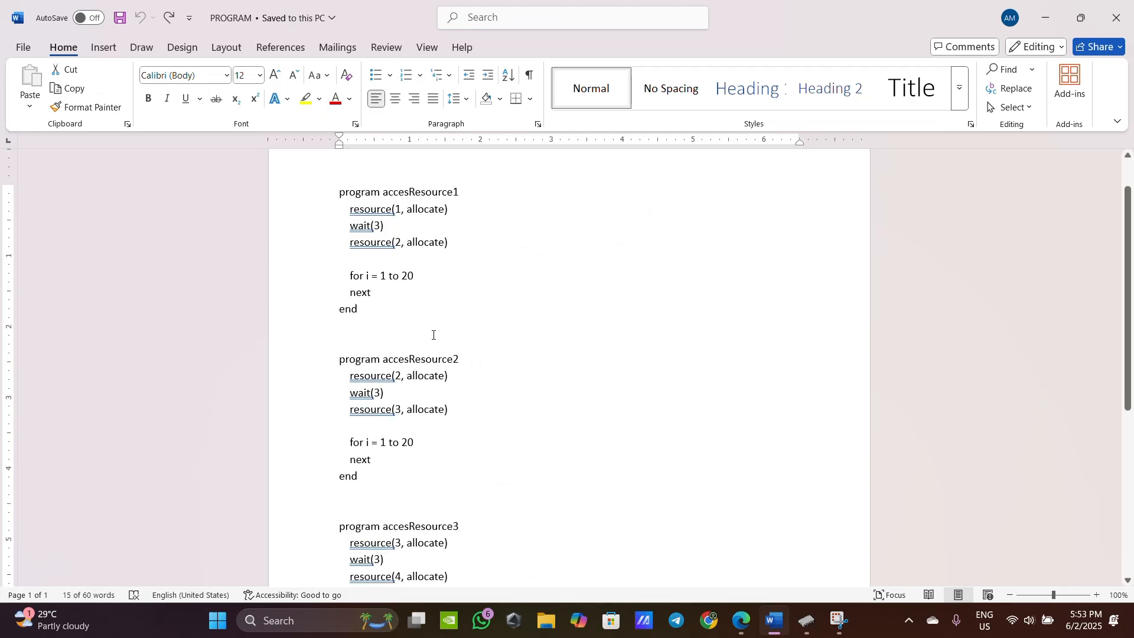
pyautogui.scroll(-4, 432, 335)
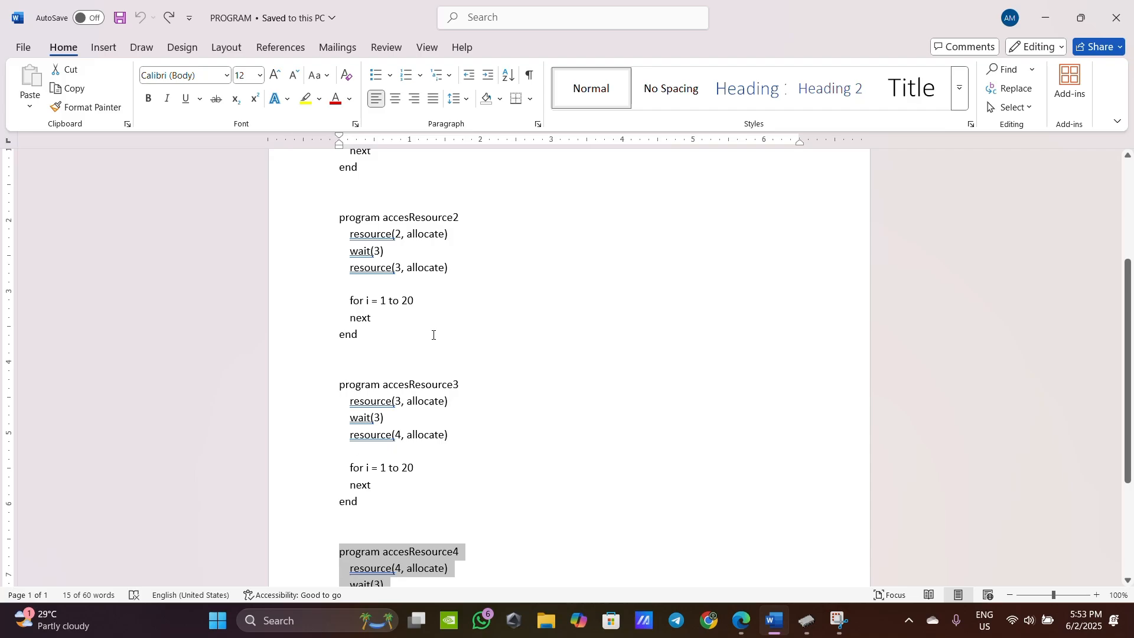
pyautogui.scroll(4, 433, 335)
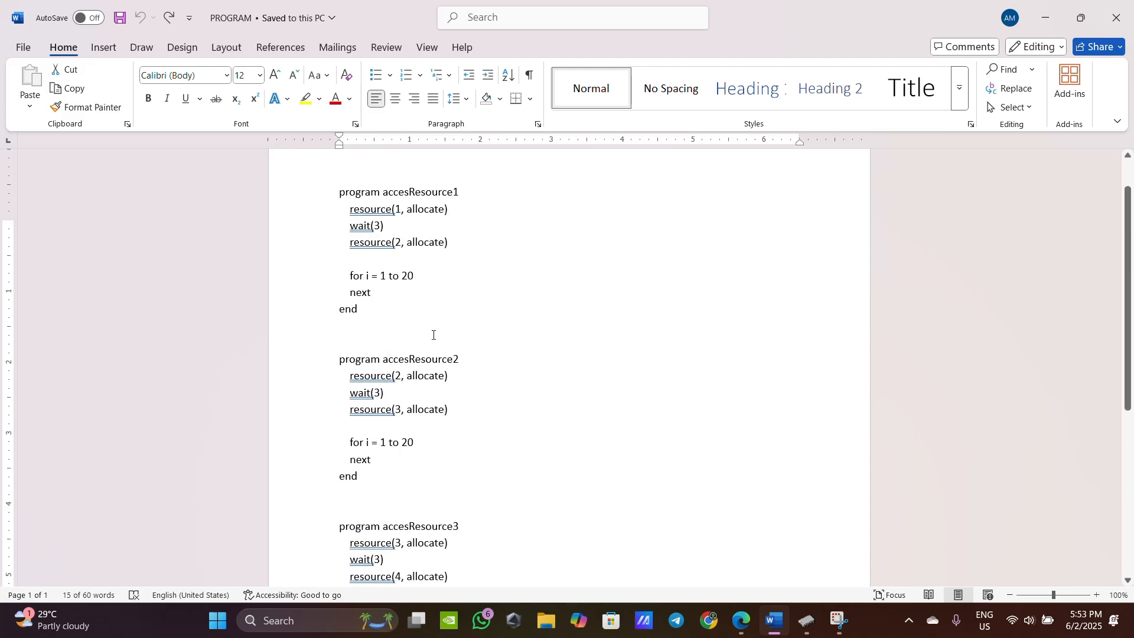
pyautogui.scroll(1, 433, 335)
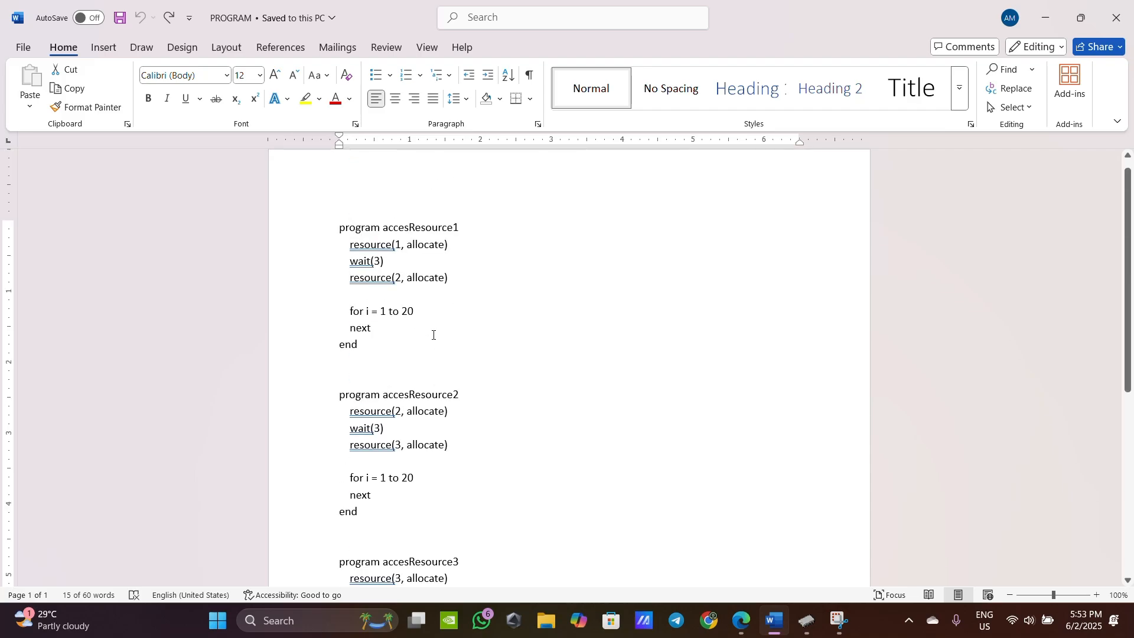
pyautogui.scroll(1, 433, 334)
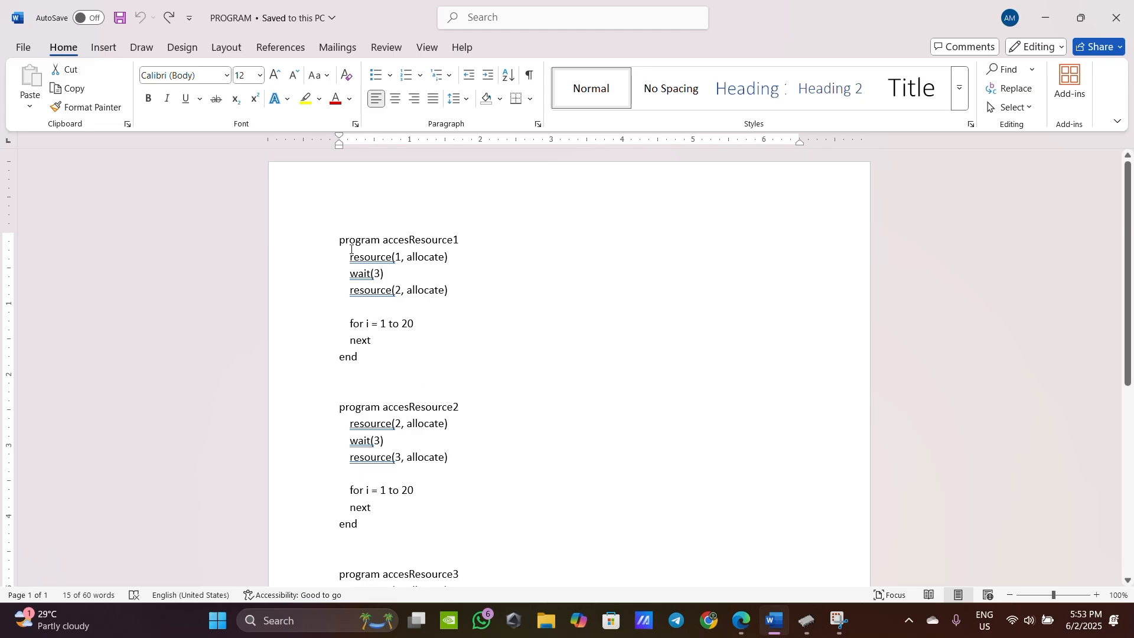
pyautogui.scroll(-2, 458, 437)
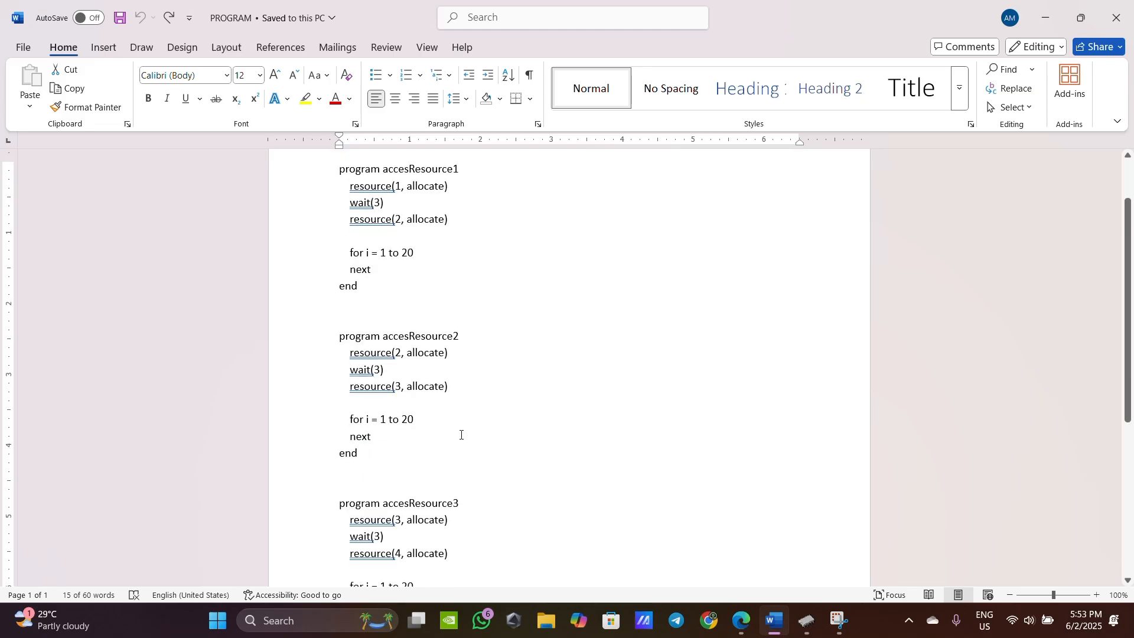
pyautogui.scroll(-2, 442, 454)
pyautogui.scroll(3, 449, 367)
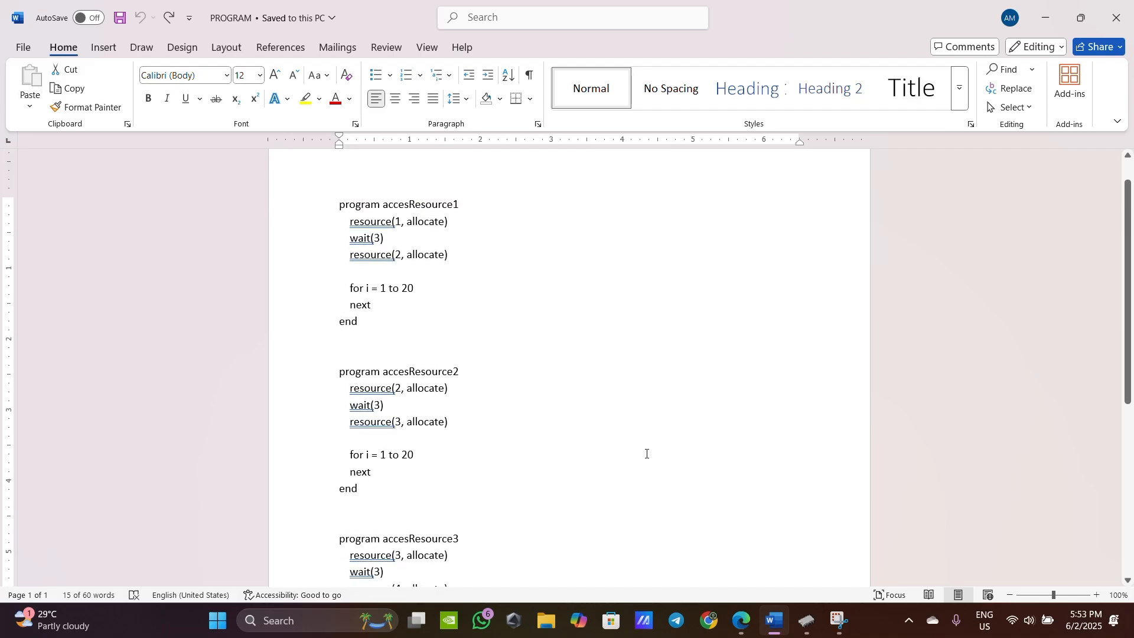
# Open the compiler in the CPU simulator and copy the accesResource1 program from the Word document into its source input
pyautogui.click(806, 635)
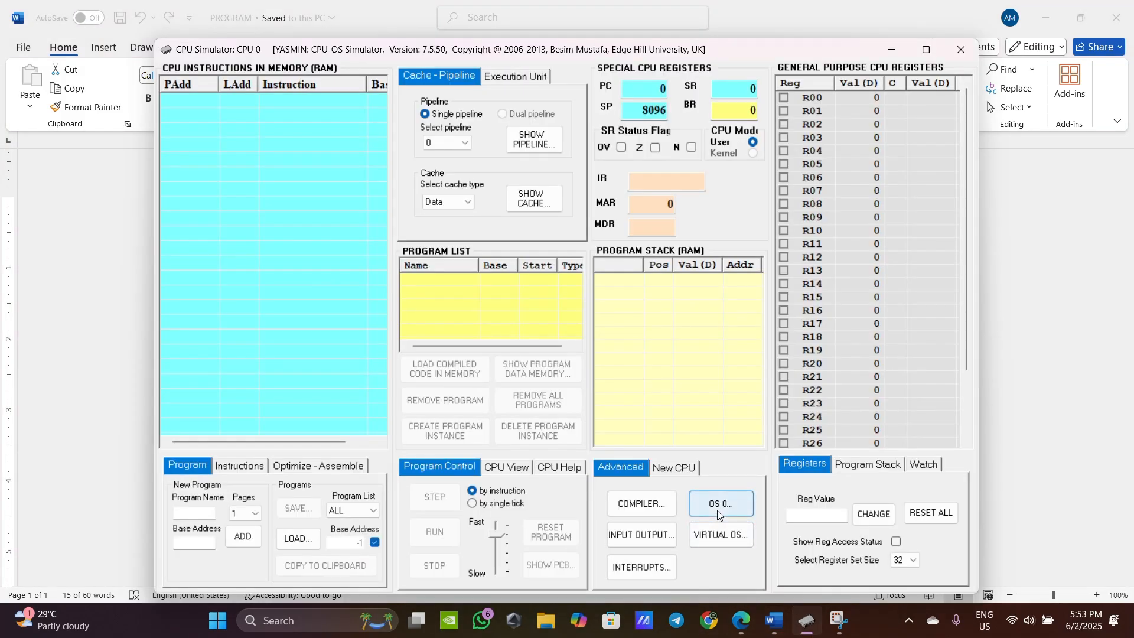
pyautogui.click(662, 506)
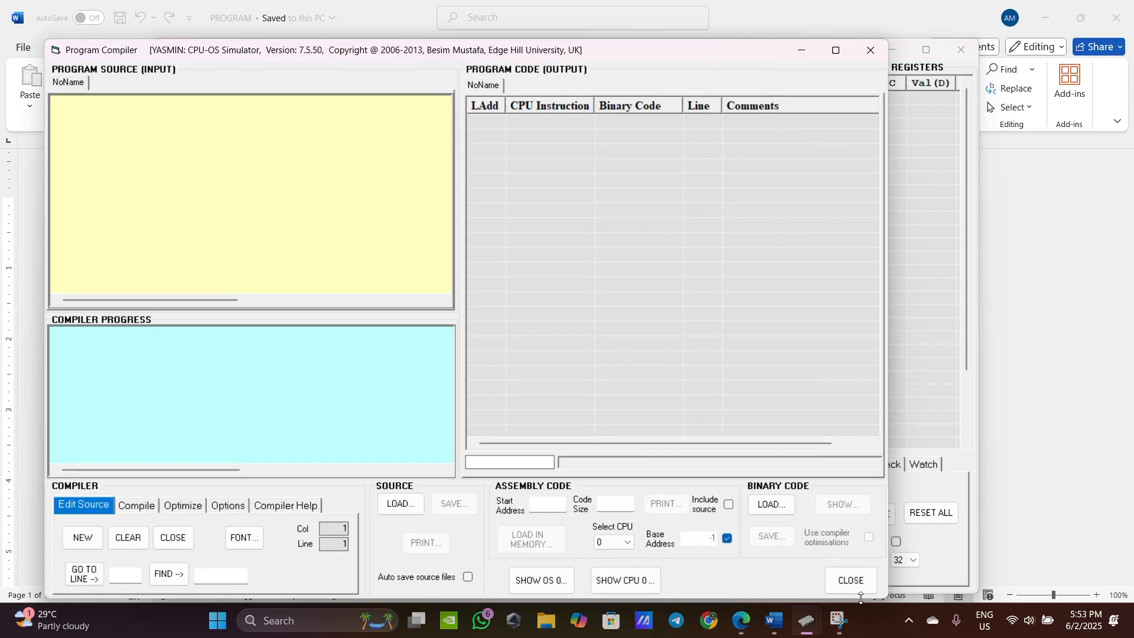
pyautogui.click(774, 621)
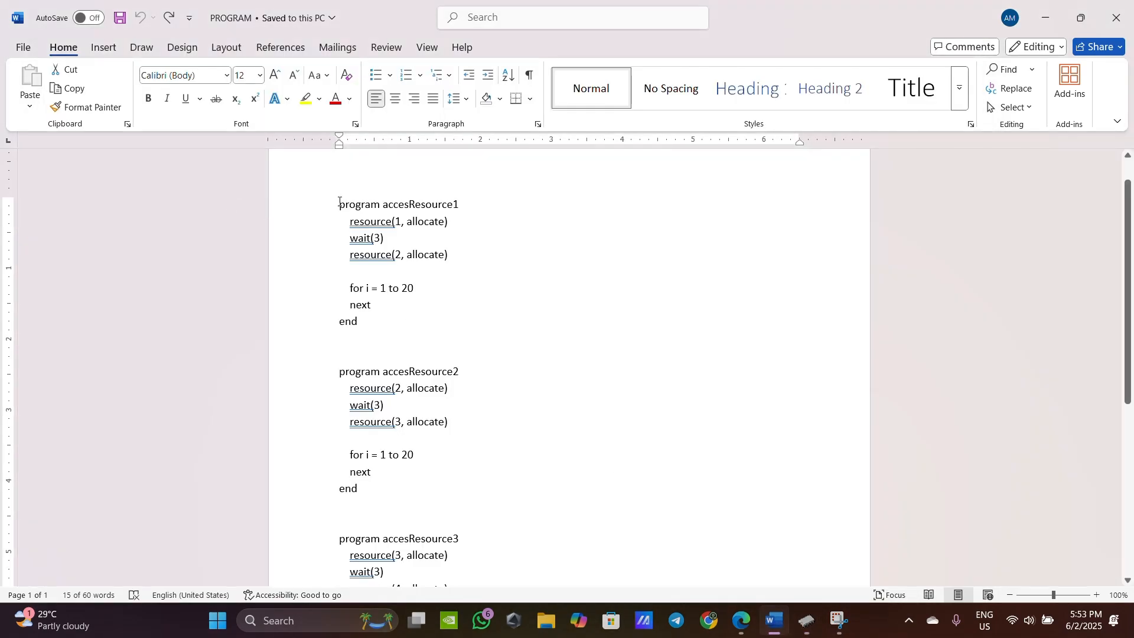
pyautogui.moveTo(339, 203); pyautogui.dragTo(398, 327)
pyautogui.hotkey('ctrl', 'c')
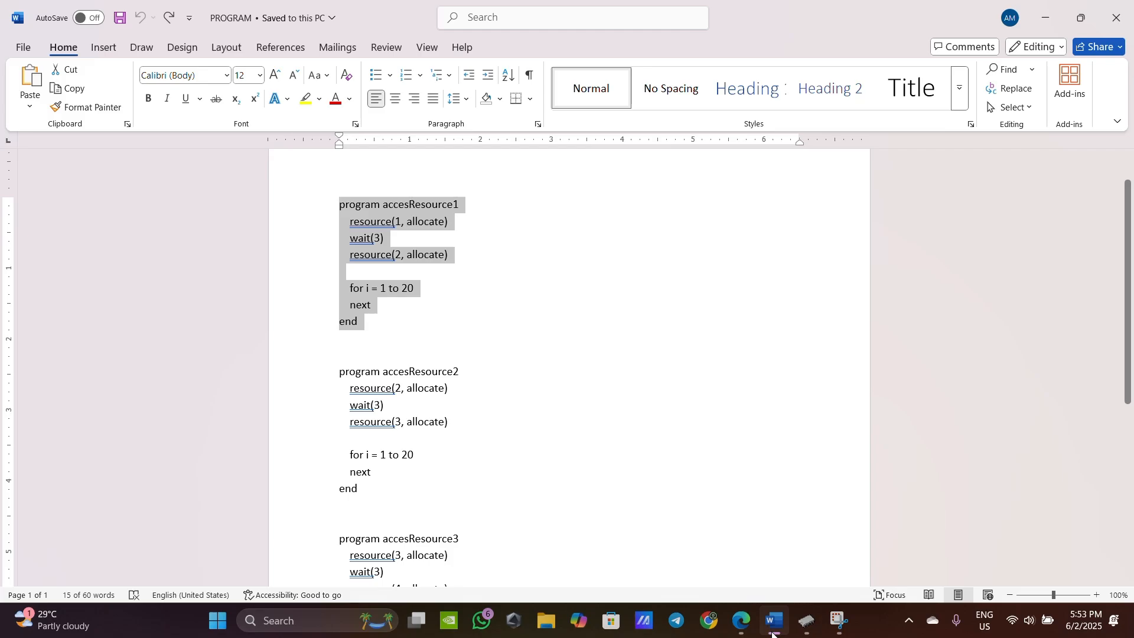
pyautogui.moveTo(807, 621)
pyautogui.click(868, 540)
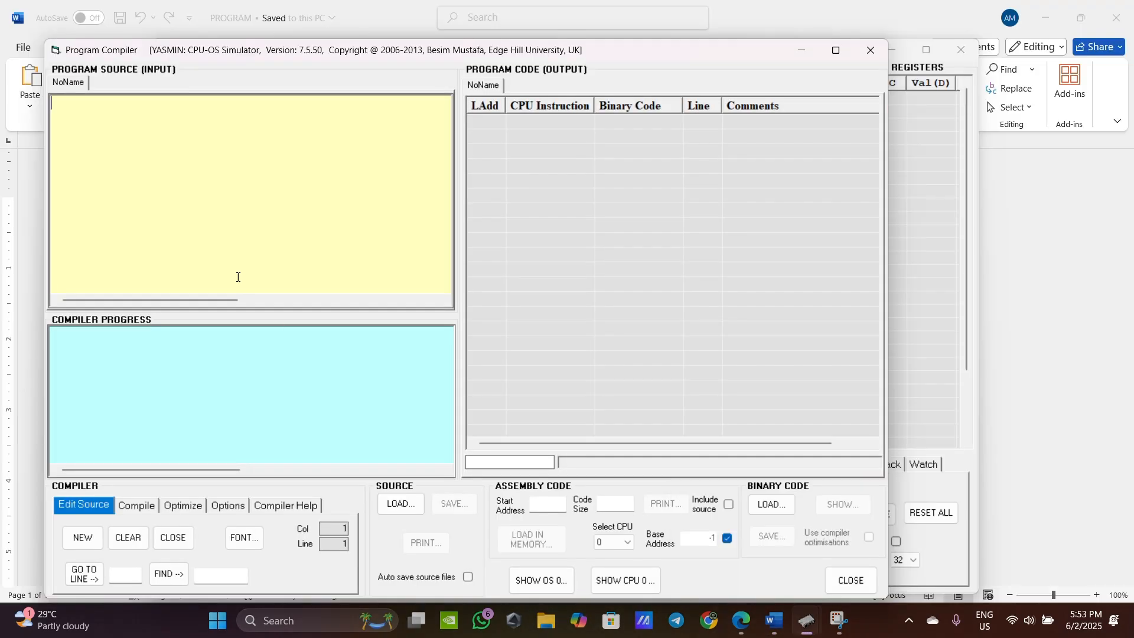
pyautogui.hotkey('ctrl', 'v')
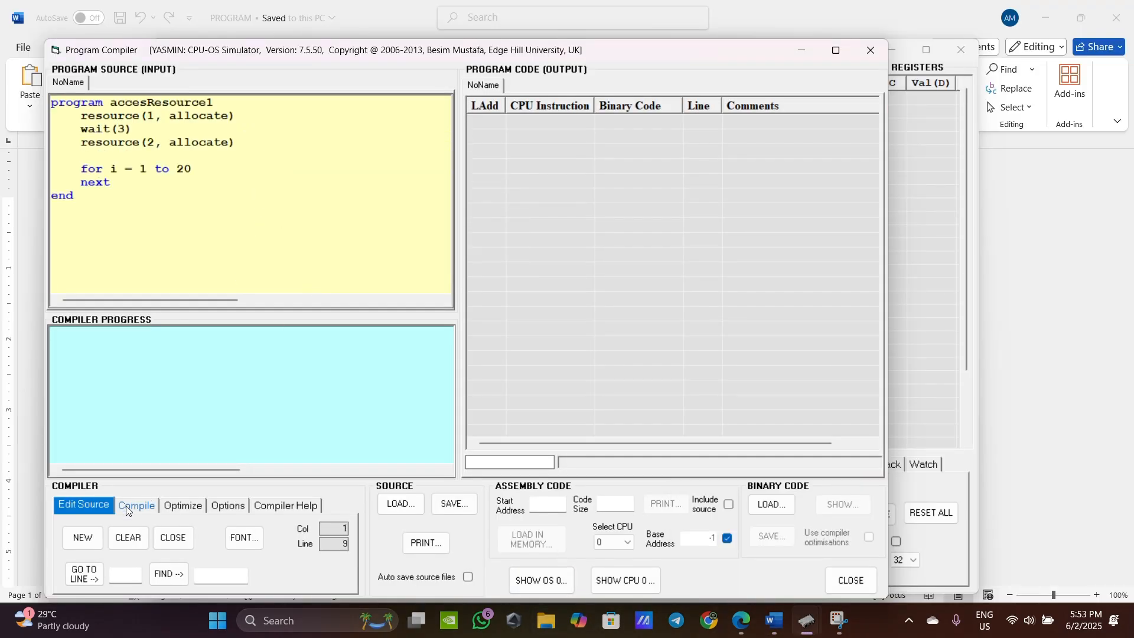
# Compile accesResource1 and load its code into the memory of CPU 0
pyautogui.click(135, 505)
pyautogui.click(84, 539)
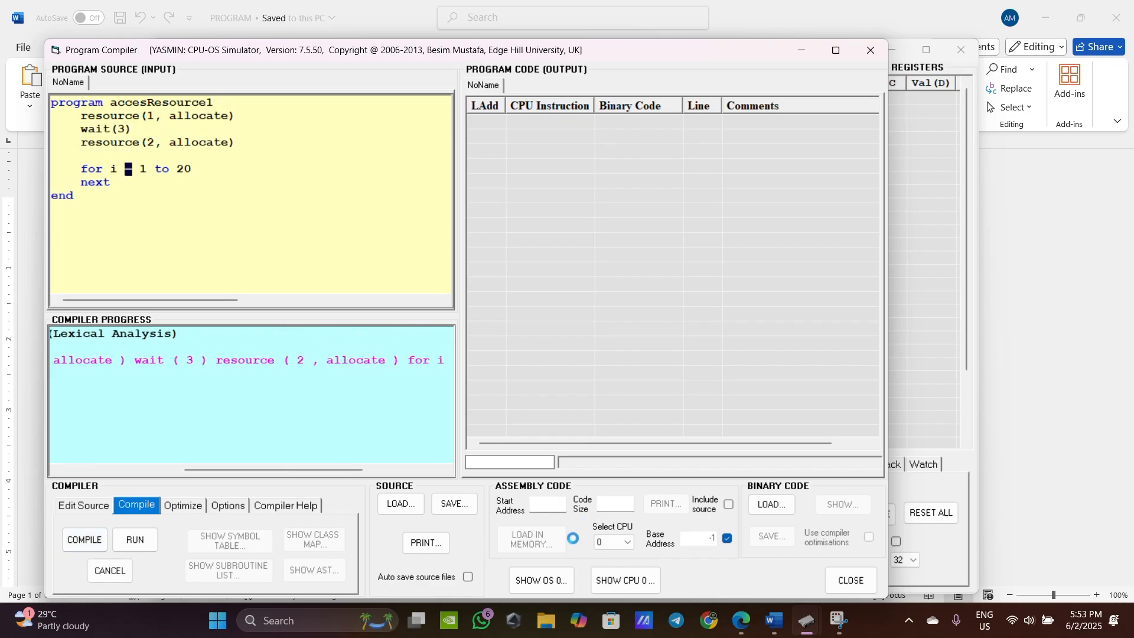
pyautogui.click(538, 539)
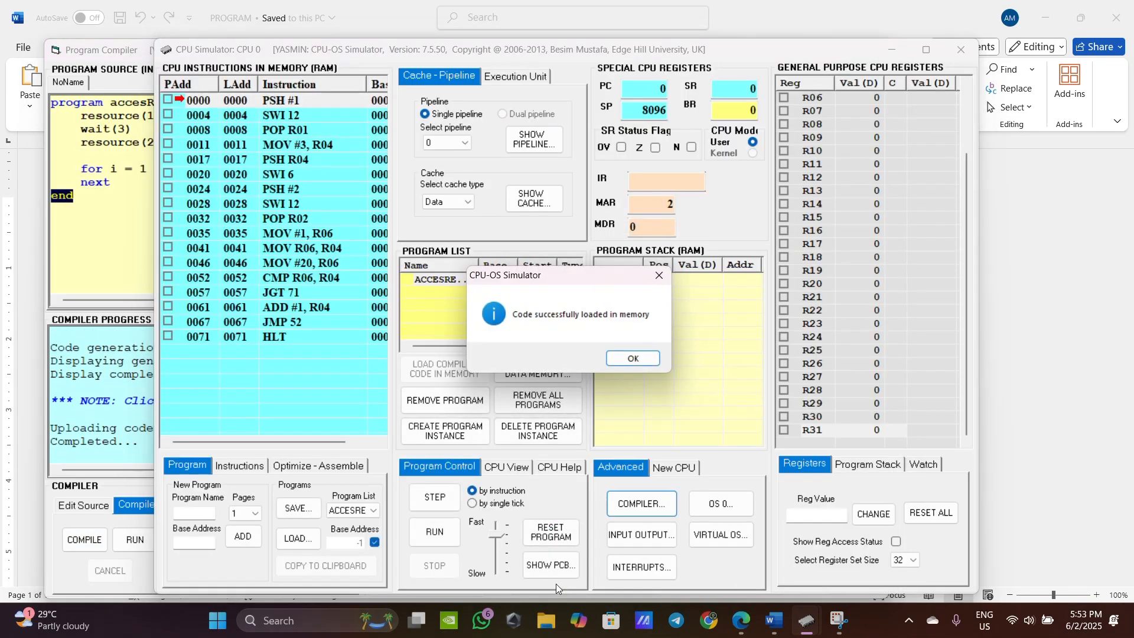
pyautogui.click(632, 358)
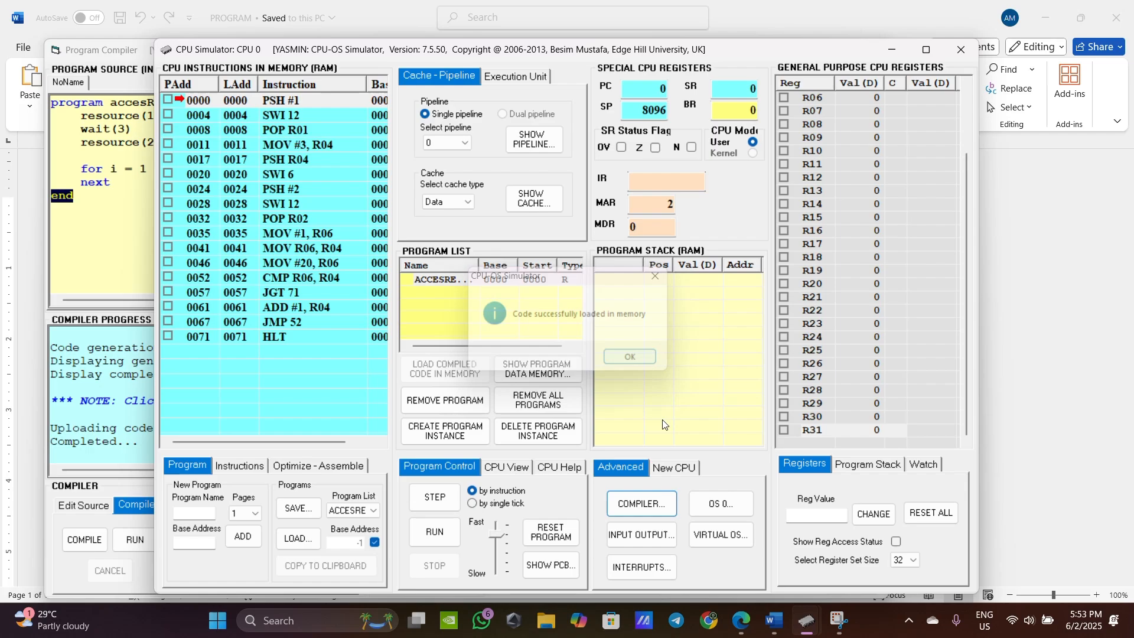
# Copy the accesResource2 program from the Word document and replace the compiler's source with it
pyautogui.click(778, 632)
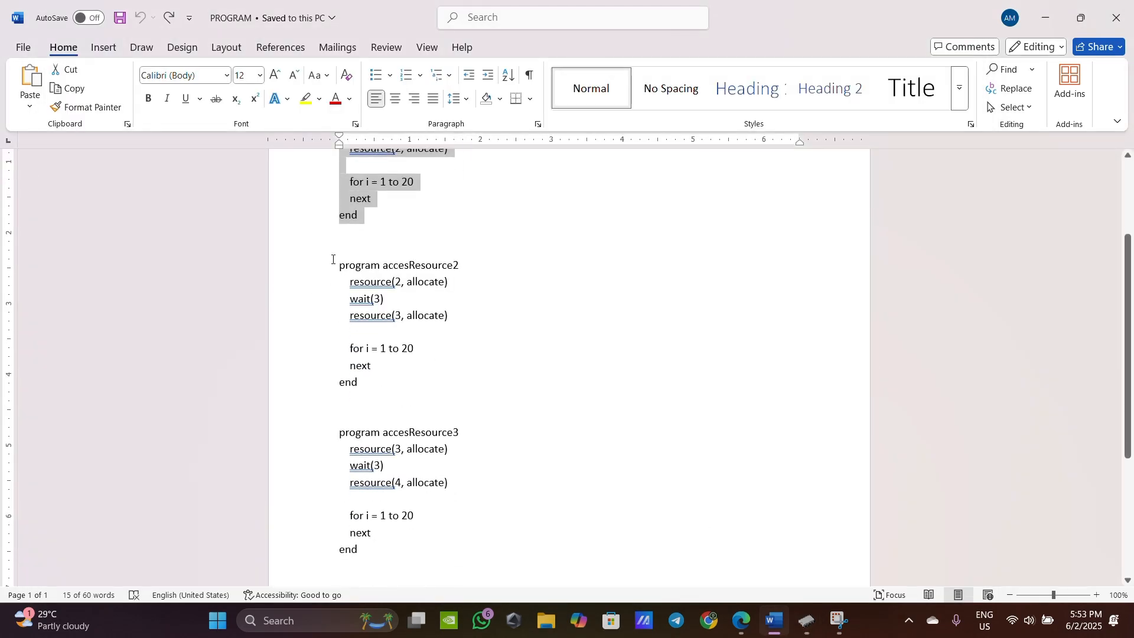
pyautogui.moveTo(333, 259); pyautogui.dragTo(384, 387)
pyautogui.hotkey('ctrl', 'c')
pyautogui.click(807, 622)
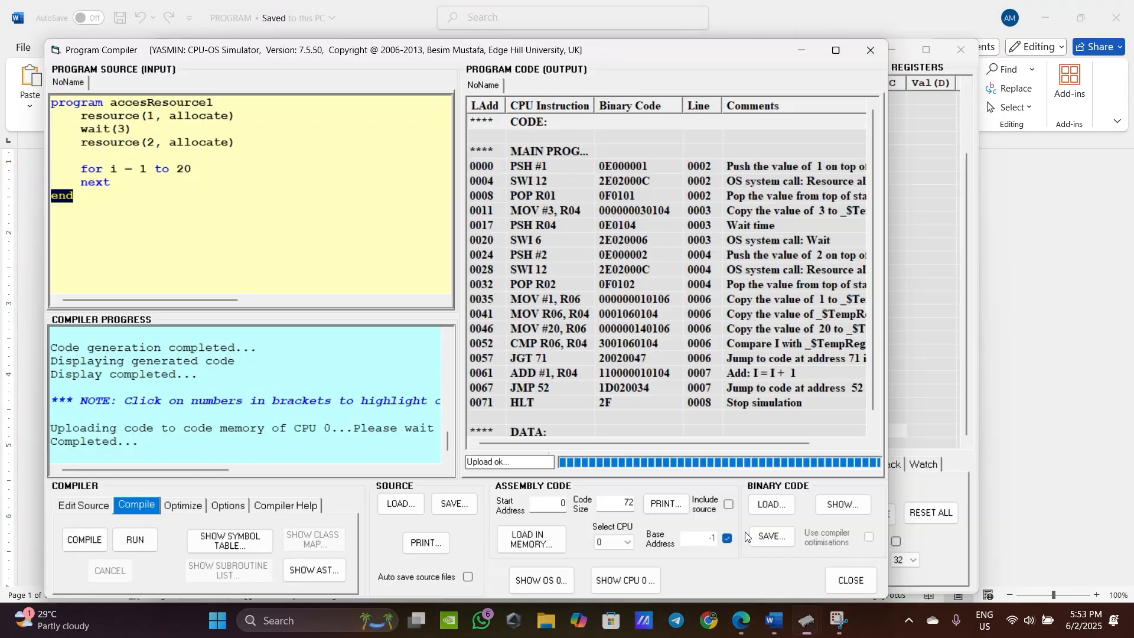
pyautogui.click(354, 275)
pyautogui.hotkey('ctrl', 'a')
pyautogui.hotkey('ctrl', 'v')
# Compile accesResource2 and load its code into the memory of CPU 0
pyautogui.click(85, 539)
pyautogui.click(534, 543)
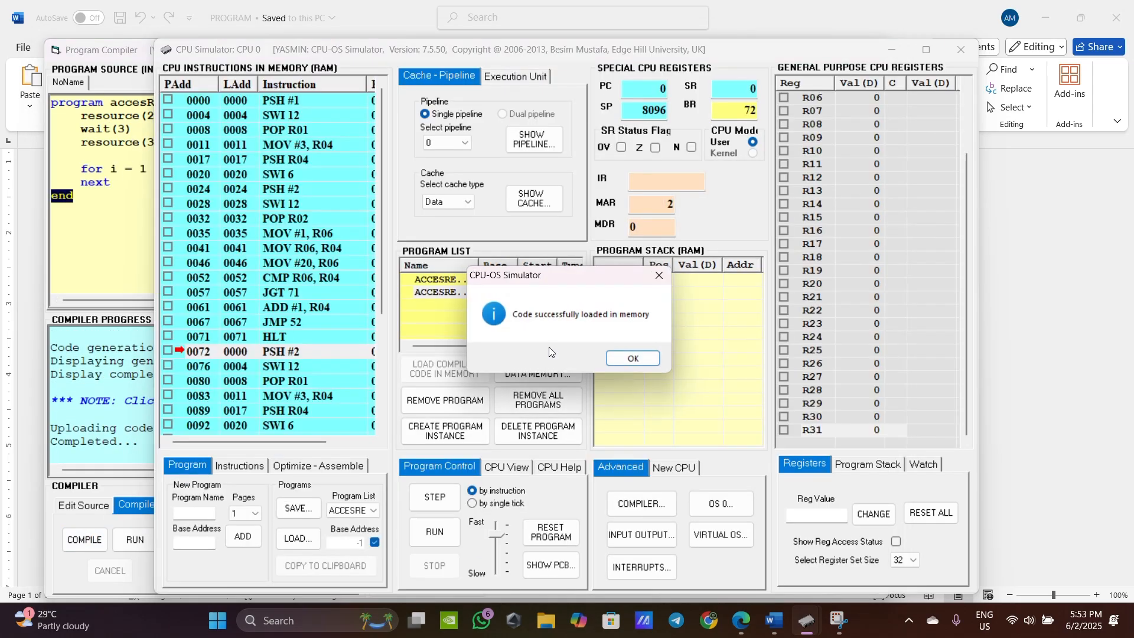
pyautogui.click(633, 358)
# Copy the accesResource3 program from the Word document and replace the compiler's source with it
pyautogui.click(774, 622)
pyautogui.scroll(-3, 390, 389)
pyautogui.moveTo(338, 326); pyautogui.dragTo(378, 444)
pyautogui.hotkey('ctrl', 'c')
pyautogui.click(874, 582)
pyautogui.click(359, 237)
pyautogui.hotkey('ctrl', 'a')
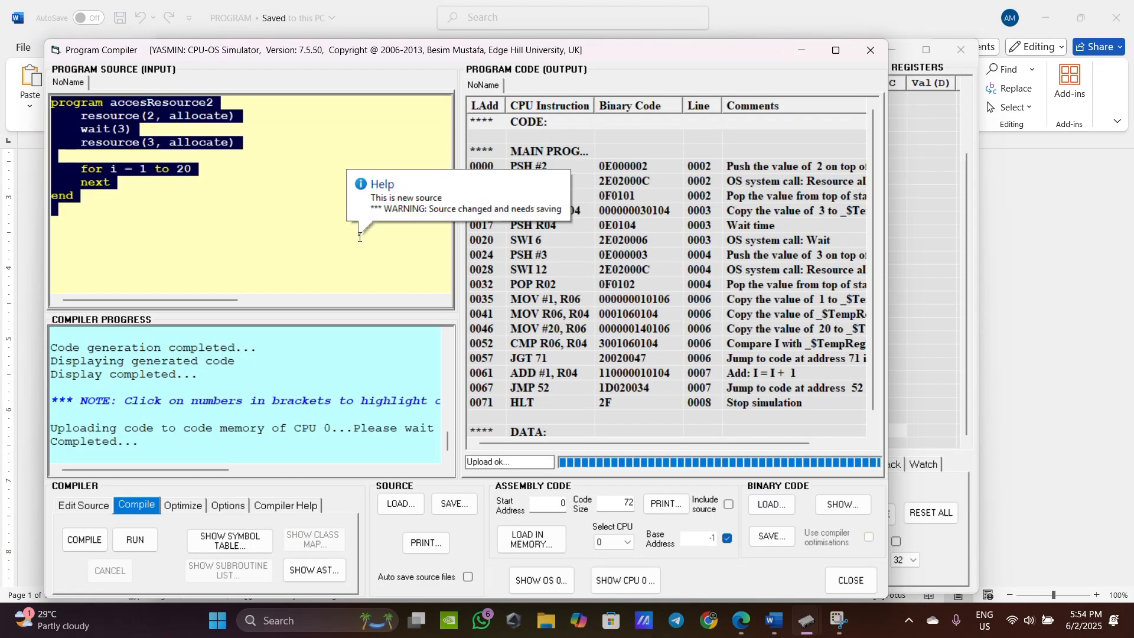
pyautogui.hotkey('ctrl', 'v')
# Compile accesResource3 and load its code into the memory of CPU 0
pyautogui.click(85, 540)
pyautogui.click(533, 544)
pyautogui.click(633, 359)
# Copy the accesResource4 program from the Word document and replace the compiler's source with it
pyautogui.click(774, 622)
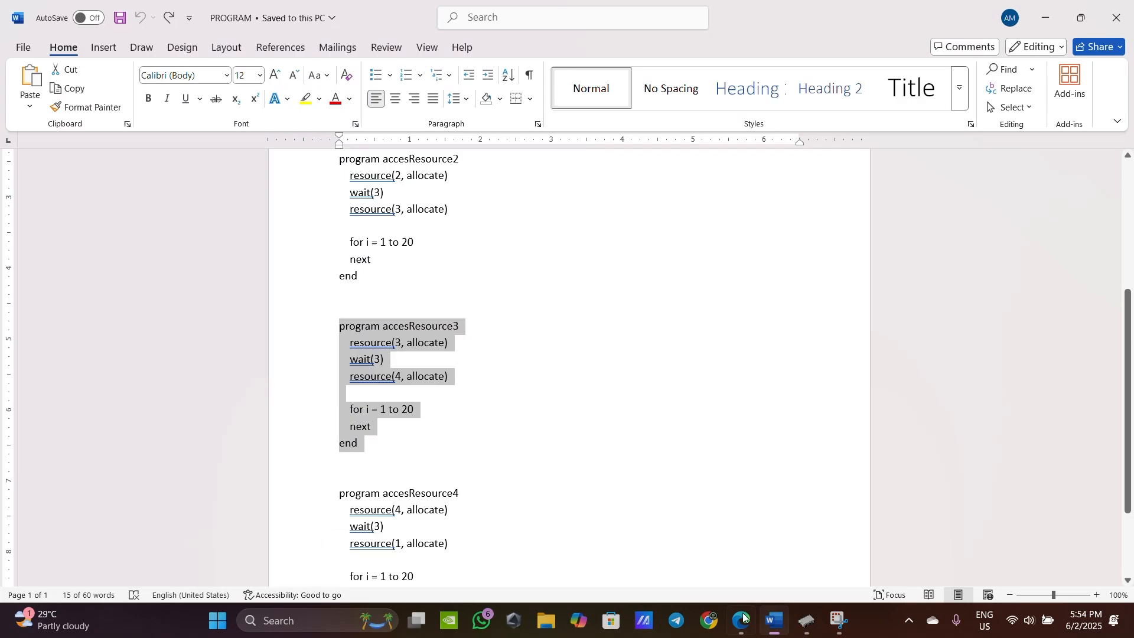
pyautogui.scroll(-3, 402, 402)
pyautogui.moveTo(339, 386); pyautogui.dragTo(438, 526)
pyautogui.hotkey('ctrl', 'c')
pyautogui.click(874, 555)
pyautogui.click(377, 280)
pyautogui.hotkey('ctrl', 'a')
pyautogui.hotkey('ctrl', 'v')
# Compile accesResource4 and load its code into the memory of CPU 0
pyautogui.click(84, 540)
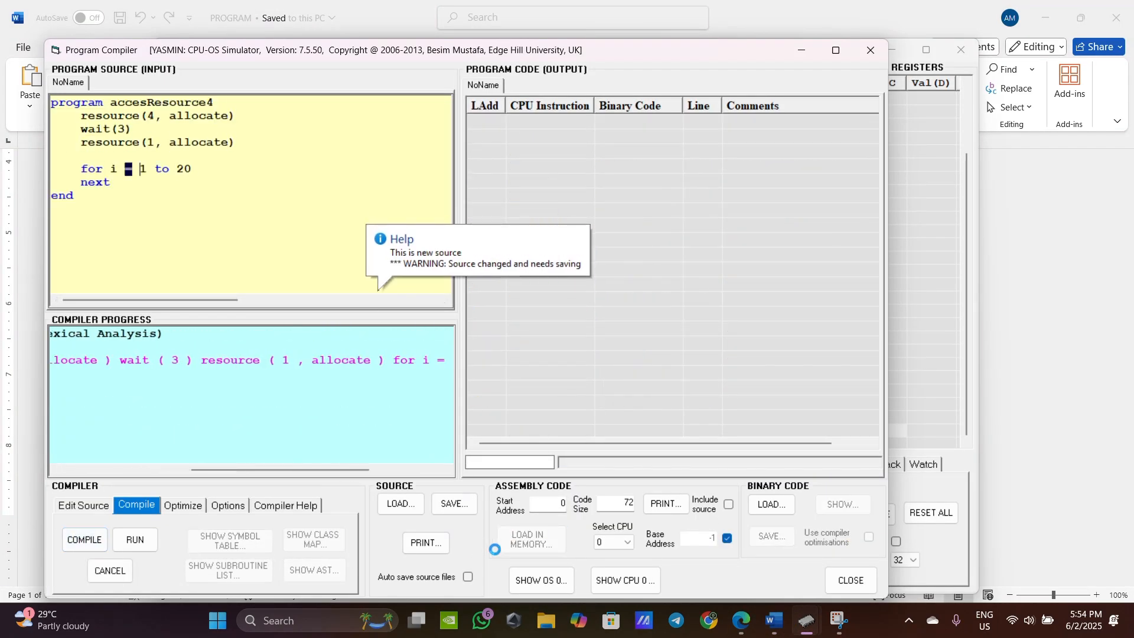
pyautogui.click(533, 543)
pyautogui.click(631, 357)
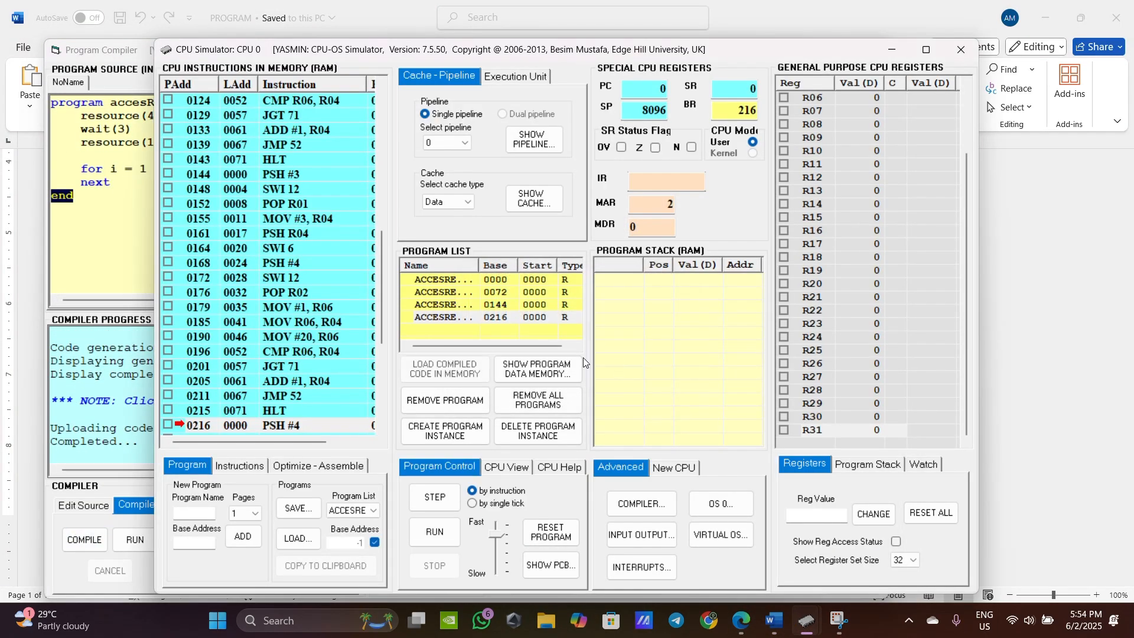
# Inspect the loaded accesResource programs in the CPU simulator's program list
pyautogui.click(514, 317)
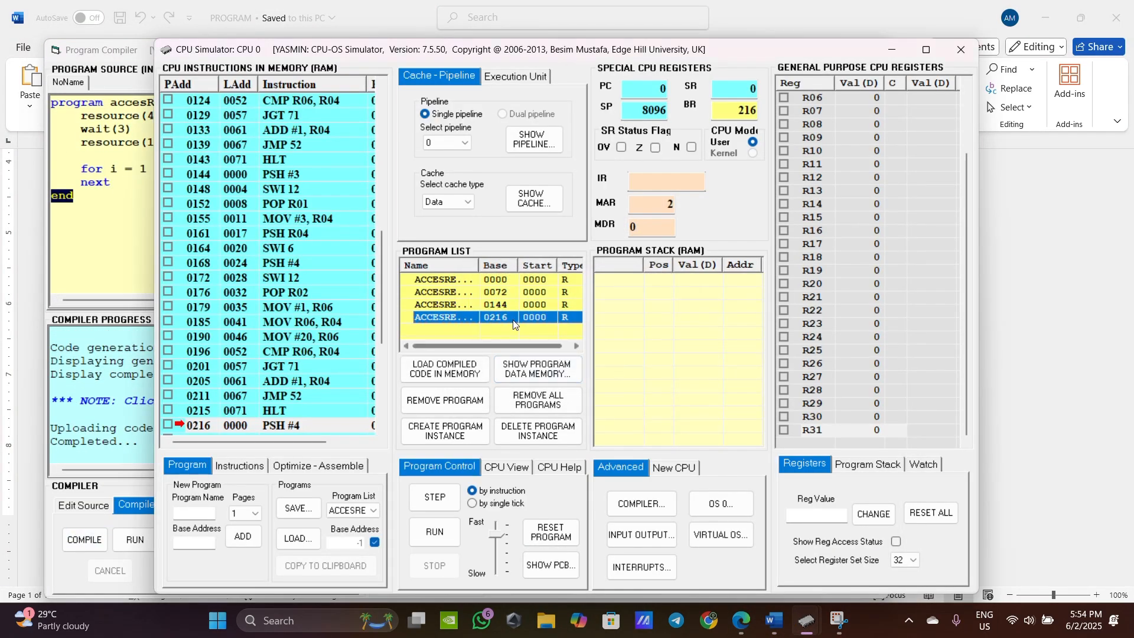
pyautogui.click(515, 289)
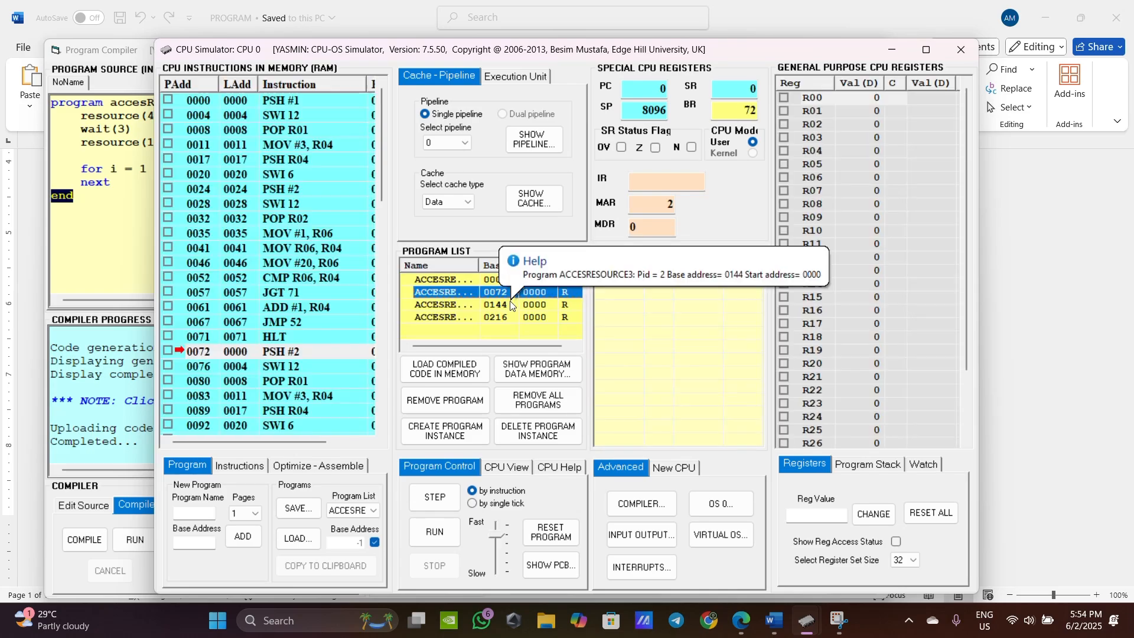
pyautogui.click(516, 281)
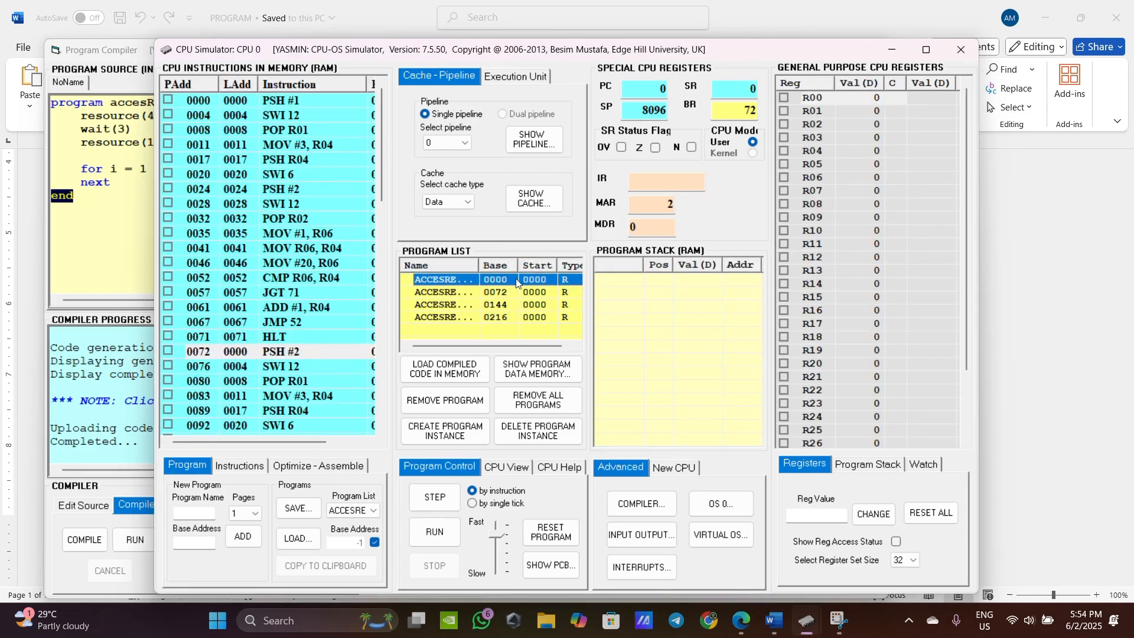
# In the OS simulator, set Round Robin scheduling with a 10-tick time slice and raise the CPU speed to the fastest setting
pyautogui.click(716, 505)
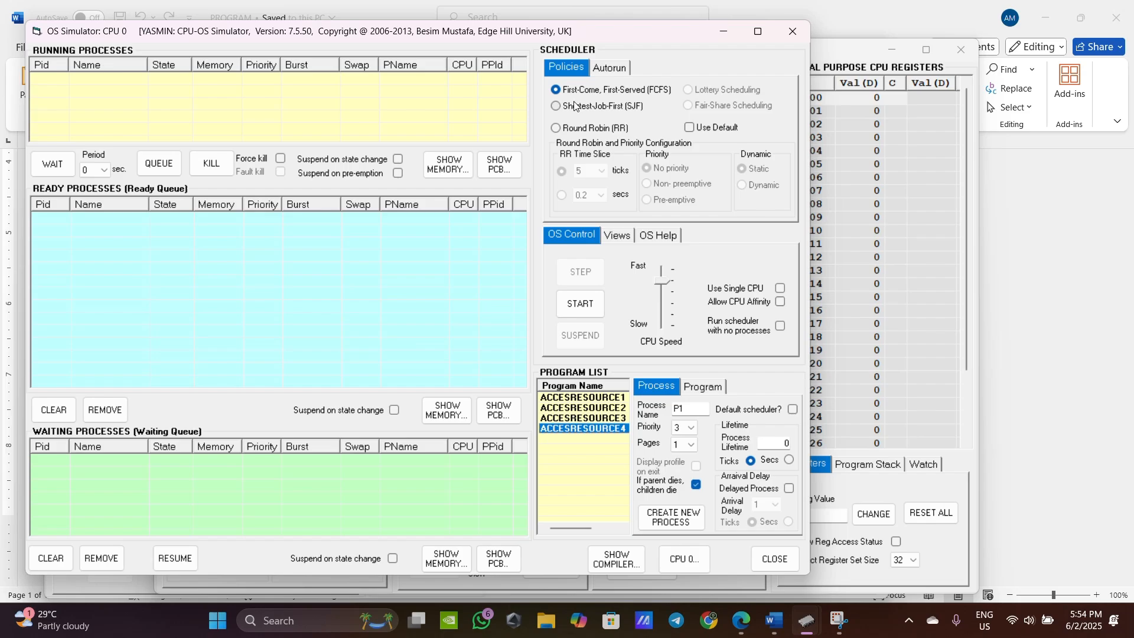
pyautogui.click(558, 128)
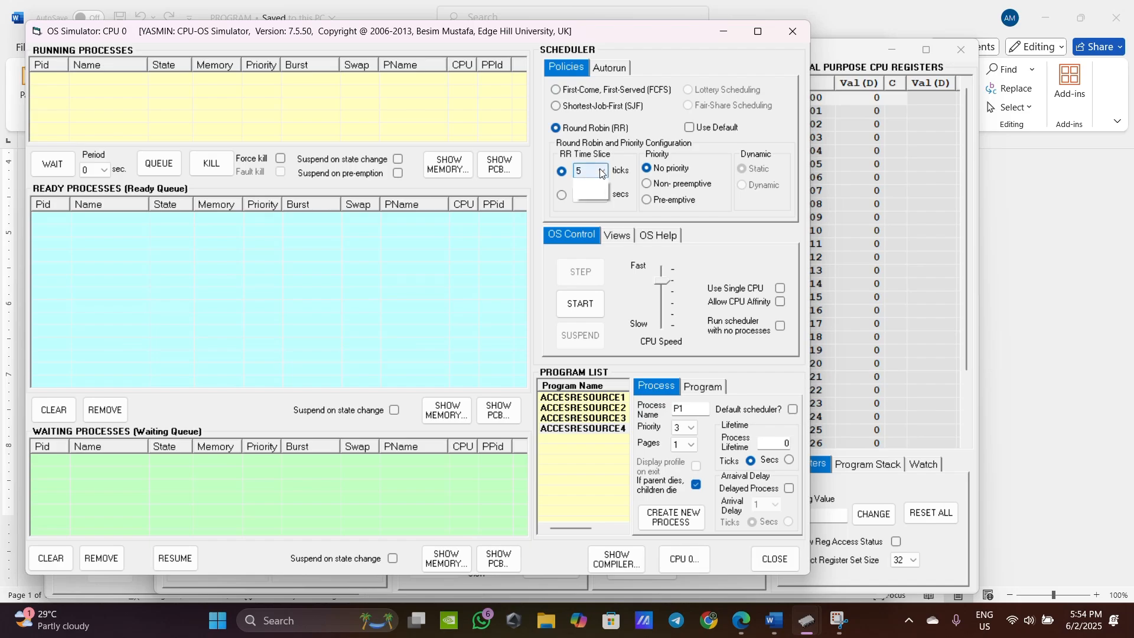
pyautogui.click(592, 170)
pyautogui.click(589, 236)
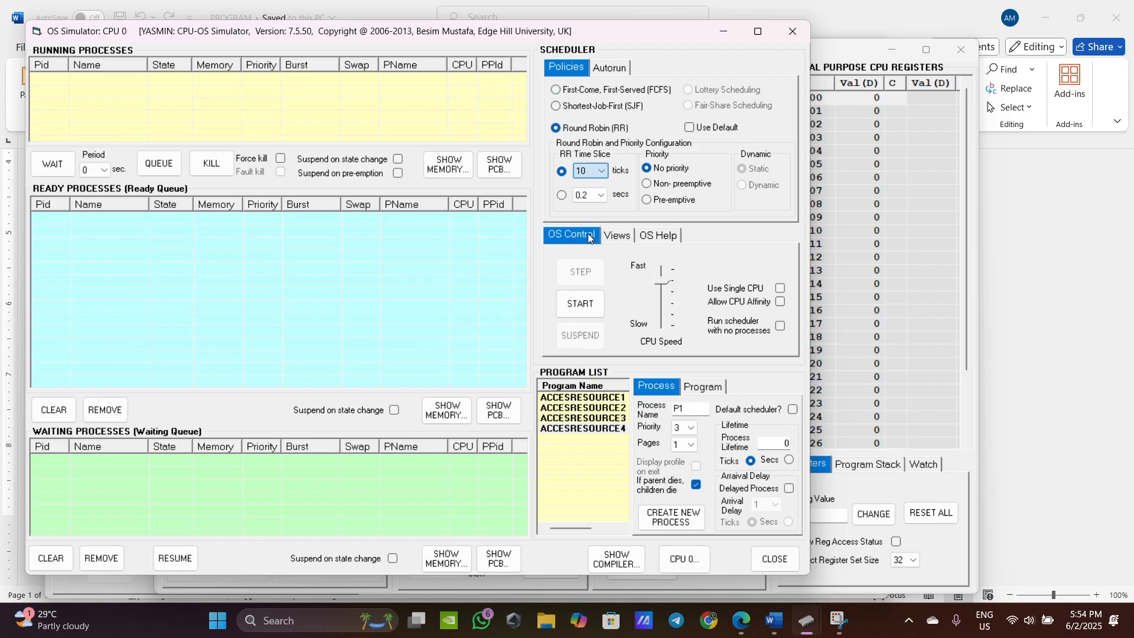
pyautogui.moveTo(666, 285); pyautogui.dragTo(667, 253)
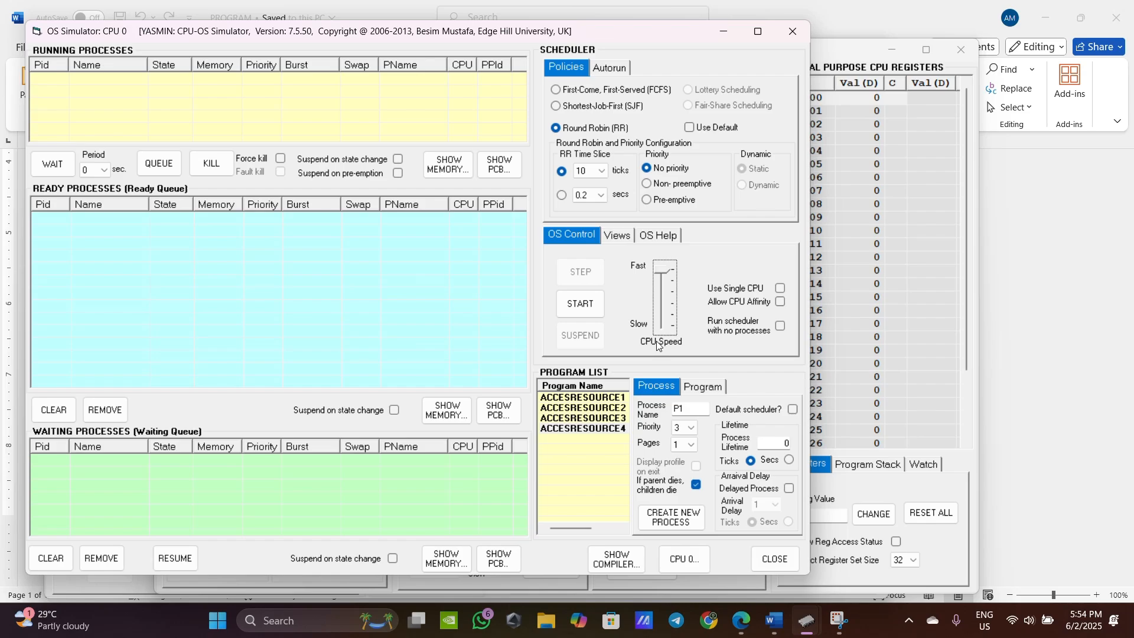
# Open the System Resources view from the OS simulator and arrange the two windows beside each other
pyautogui.click(616, 236)
pyautogui.moveTo(686, 38); pyautogui.dragTo(969, 39)
pyautogui.click(874, 301)
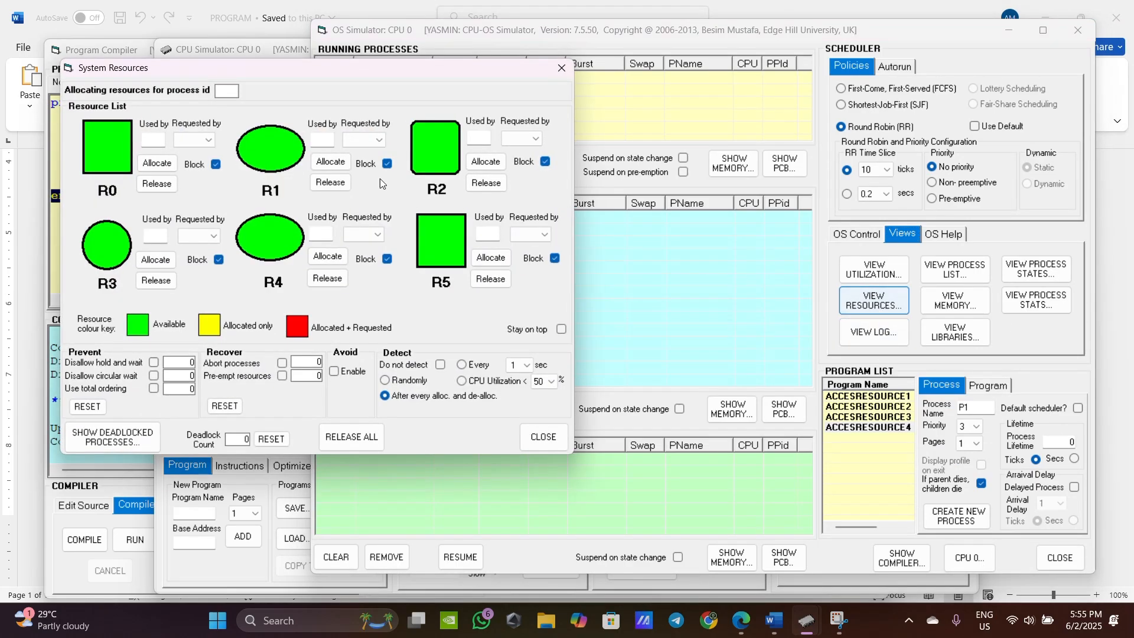
pyautogui.moveTo(317, 72); pyautogui.dragTo(332, 49)
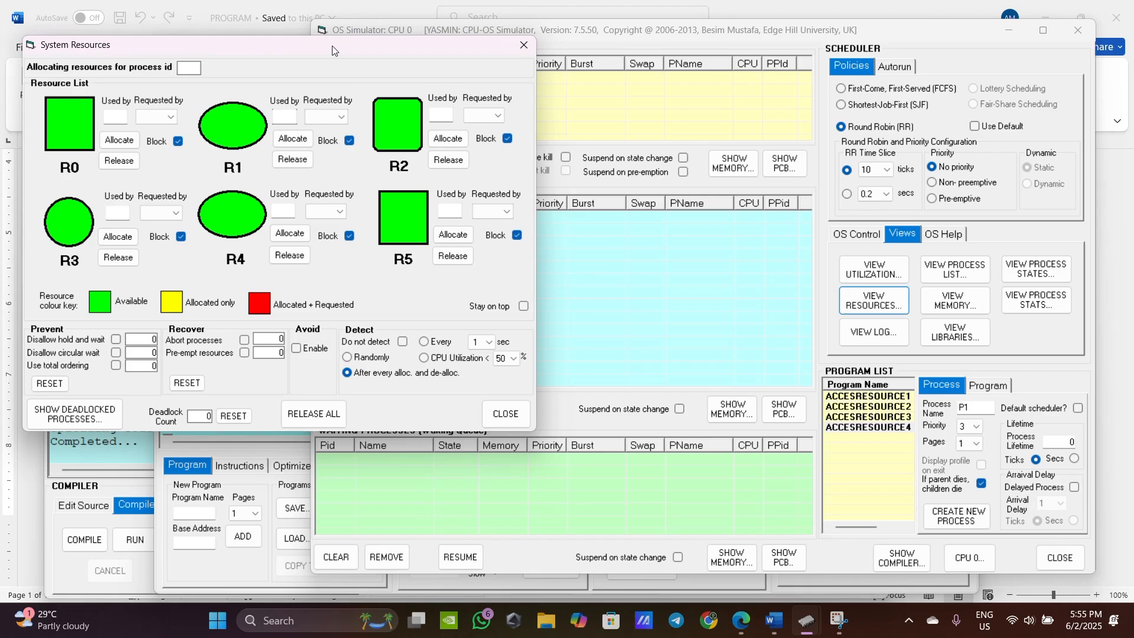
# Create a process from the ACCESRESOURCE1 program in the OS simulator
pyautogui.click(863, 402)
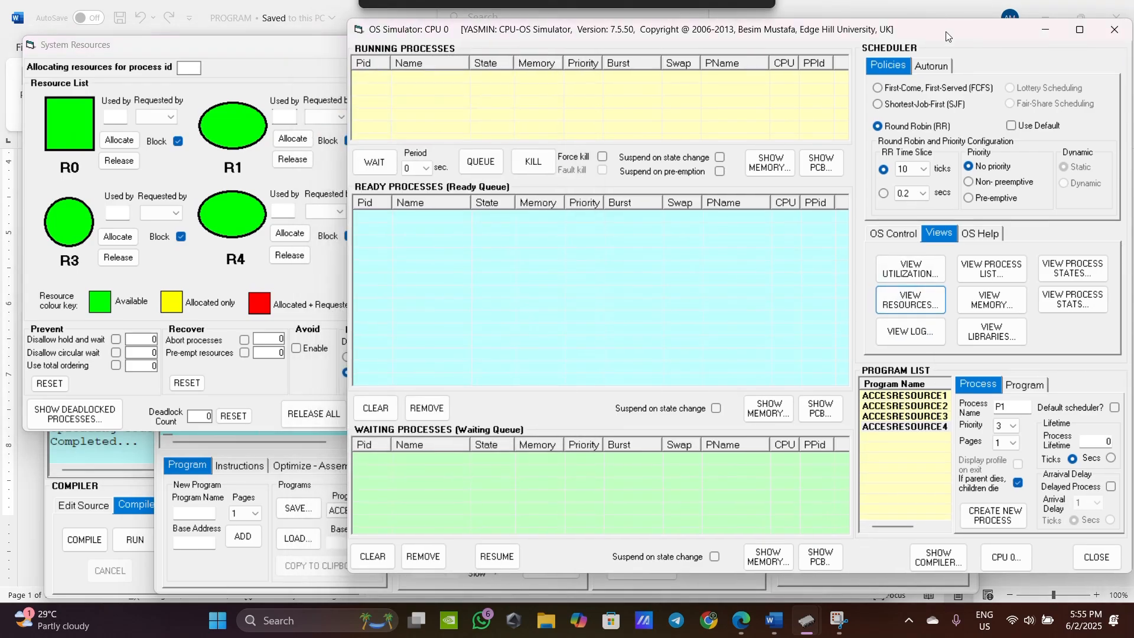
pyautogui.click(925, 400)
pyautogui.doubleClick(924, 400)
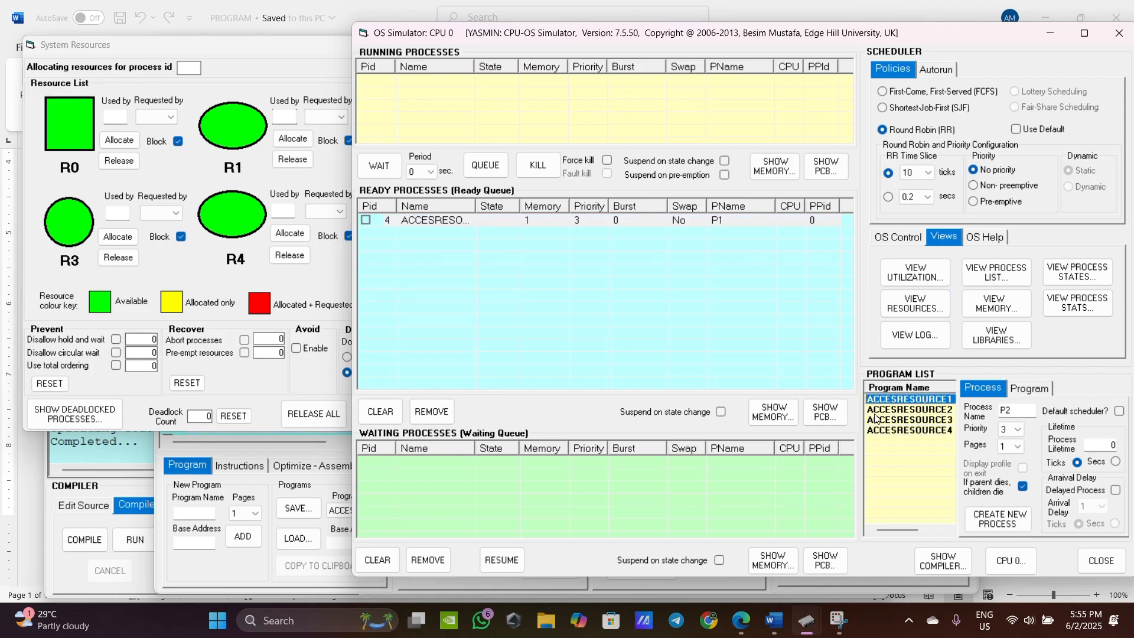
# Create one process each from the ACCESRESOURCE2, ACCESRESOURCE3 and ACCESRESOURCE4 programs
pyautogui.click(894, 409)
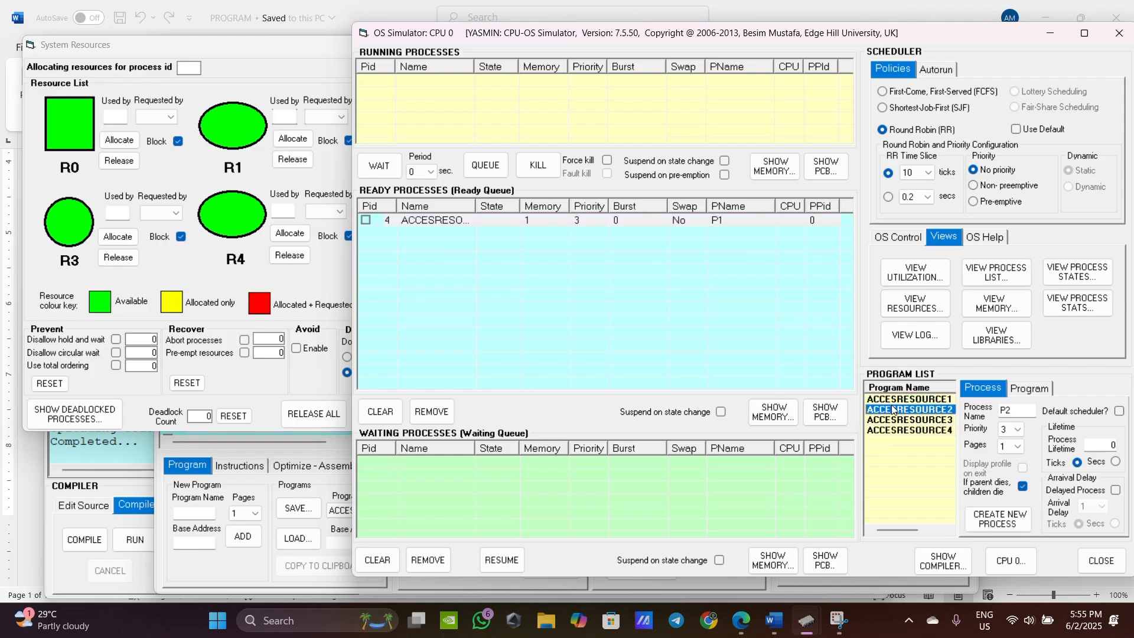
pyautogui.doubleClick(894, 409)
pyautogui.click(890, 420)
pyautogui.doubleClick(890, 421)
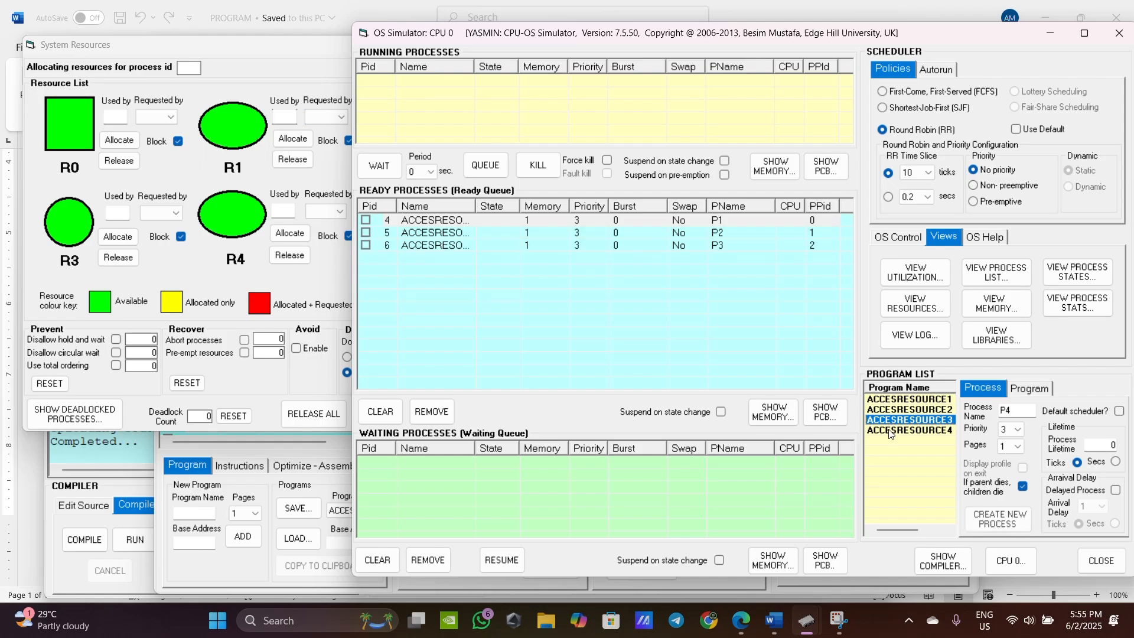
pyautogui.click(891, 432)
pyautogui.doubleClick(891, 432)
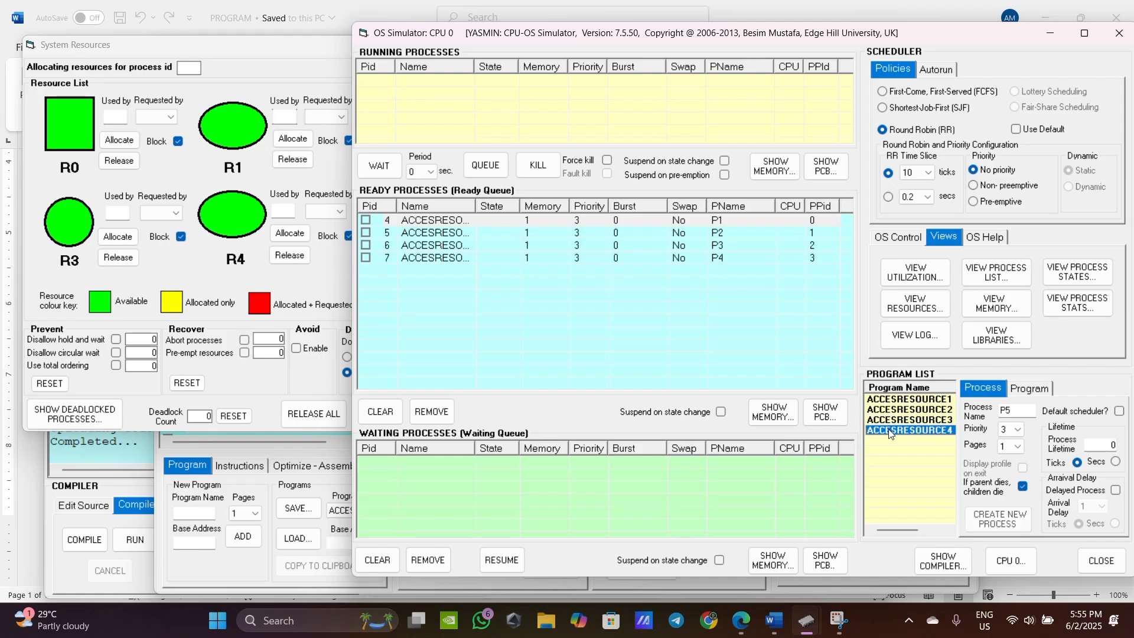
# Start the OS scheduler and bring the System Resources window forward to examine how the four processes hold and request resources
pyautogui.click(898, 237)
pyautogui.click(915, 318)
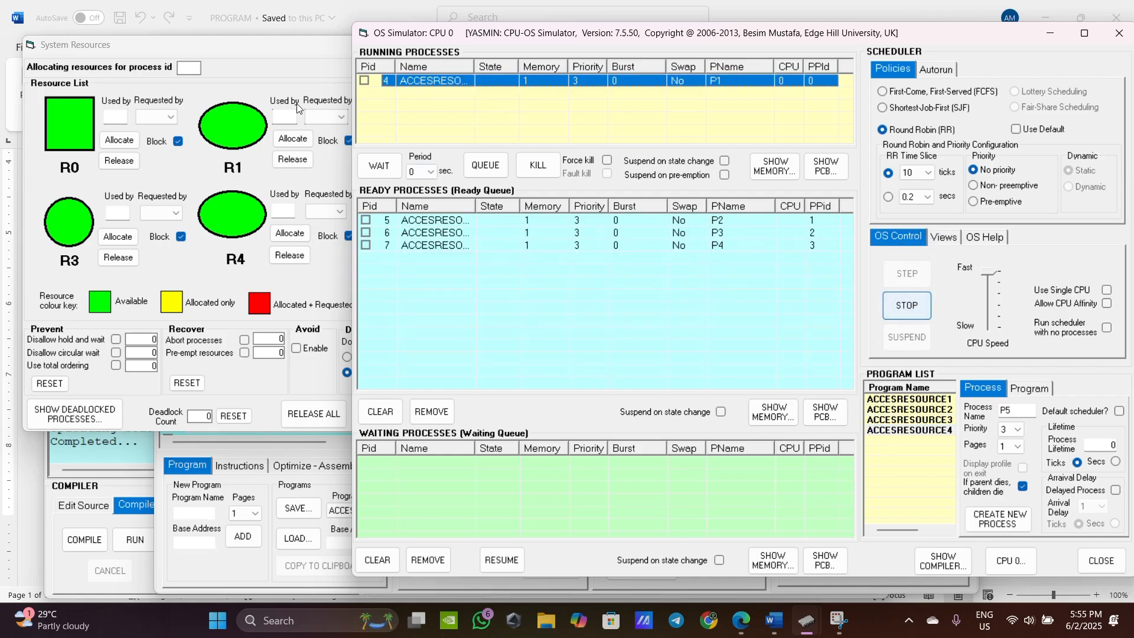
pyautogui.click(257, 55)
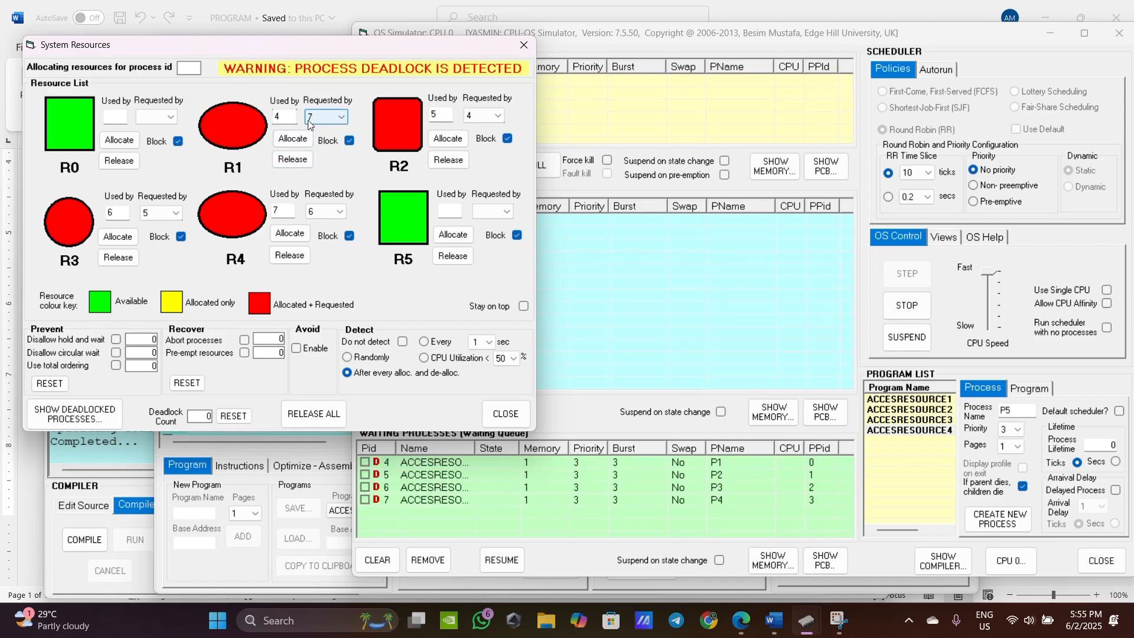
pyautogui.moveTo(217, 47); pyautogui.dragTo(209, 43)
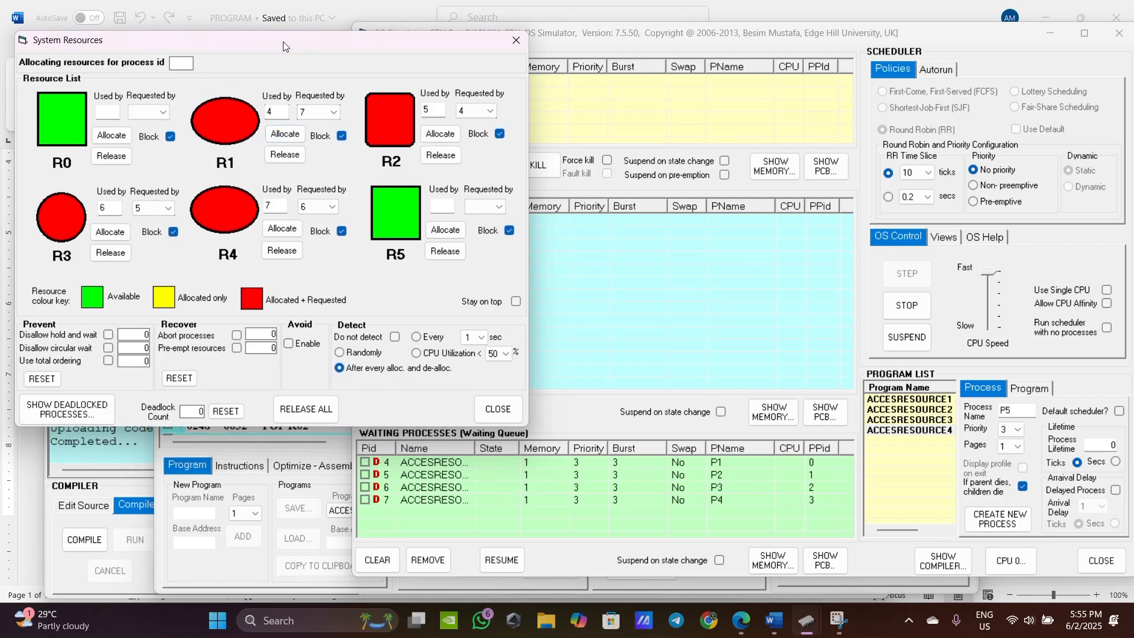
pyautogui.moveTo(283, 43); pyautogui.dragTo(252, 44)
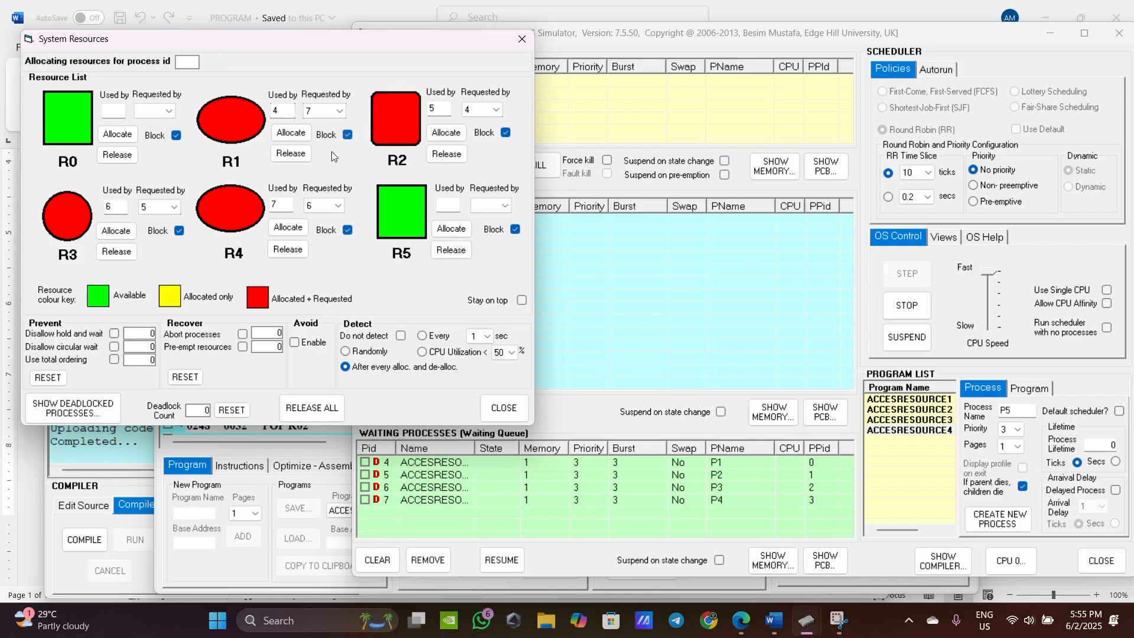
# Release resource R1 to break the deadlock and reposition the System Resources window
pyautogui.click(296, 154)
pyautogui.moveTo(308, 41); pyautogui.dragTo(573, 78)
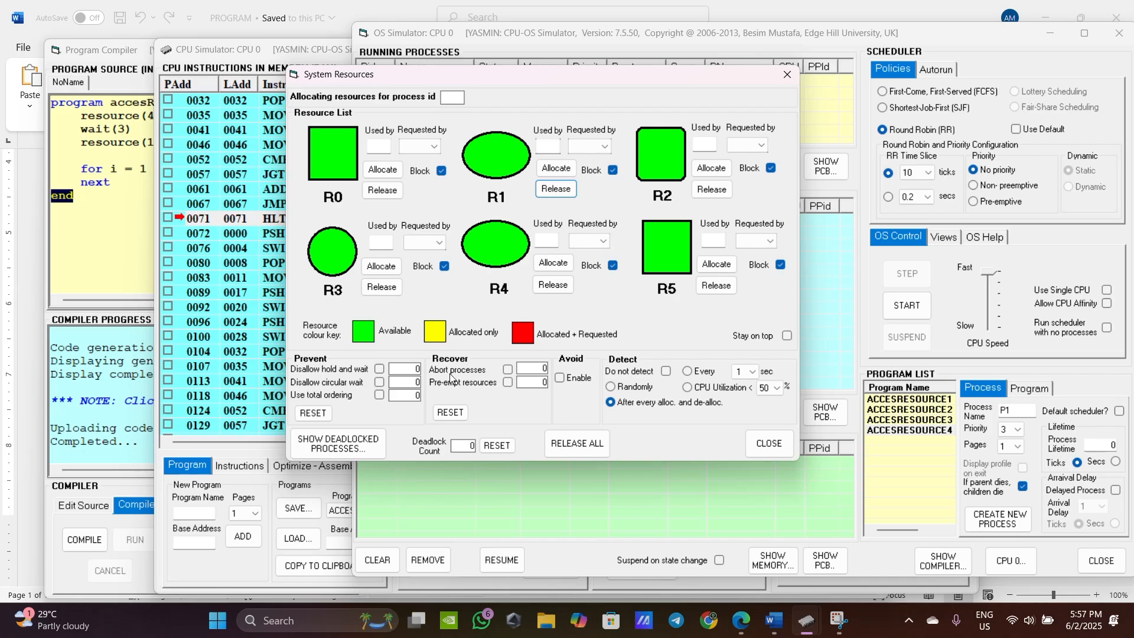
pyautogui.moveTo(651, 76); pyautogui.dragTo(452, 94)
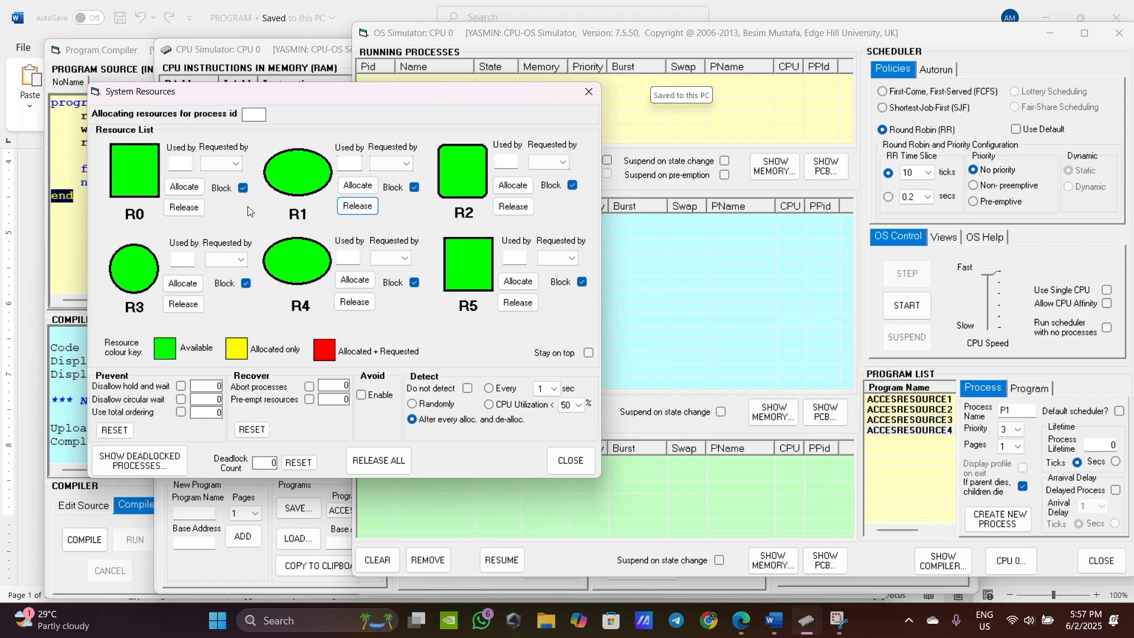
# Enable the Disallow hold and wait prevention and create a process from each of the four ACCESRESOURCE programs
pyautogui.click(181, 388)
pyautogui.click(930, 401)
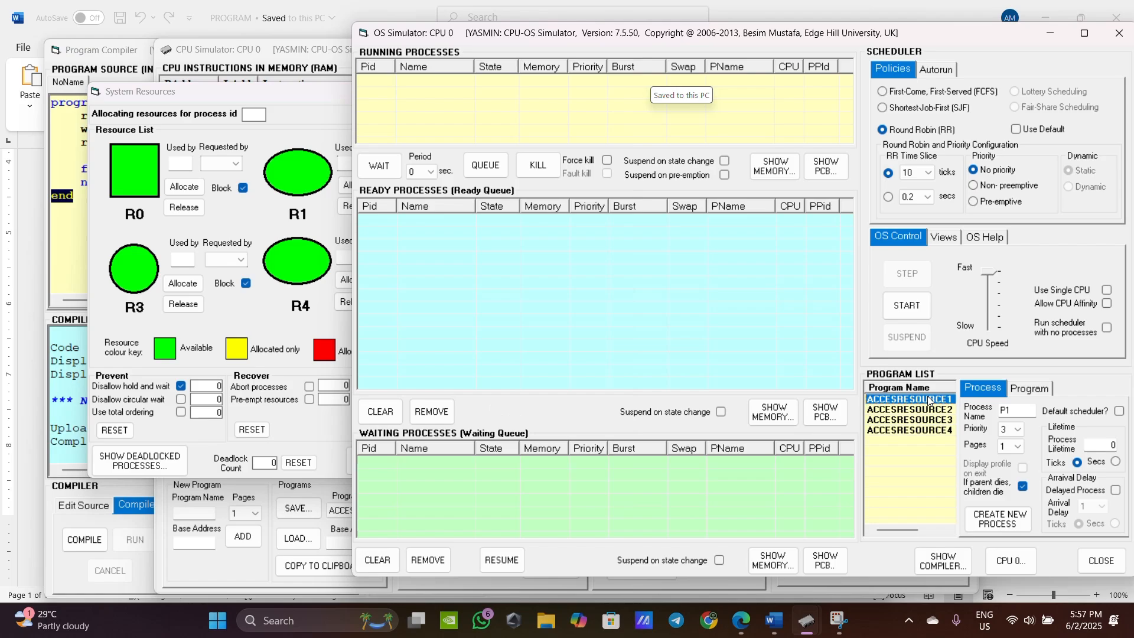
pyautogui.click(919, 410)
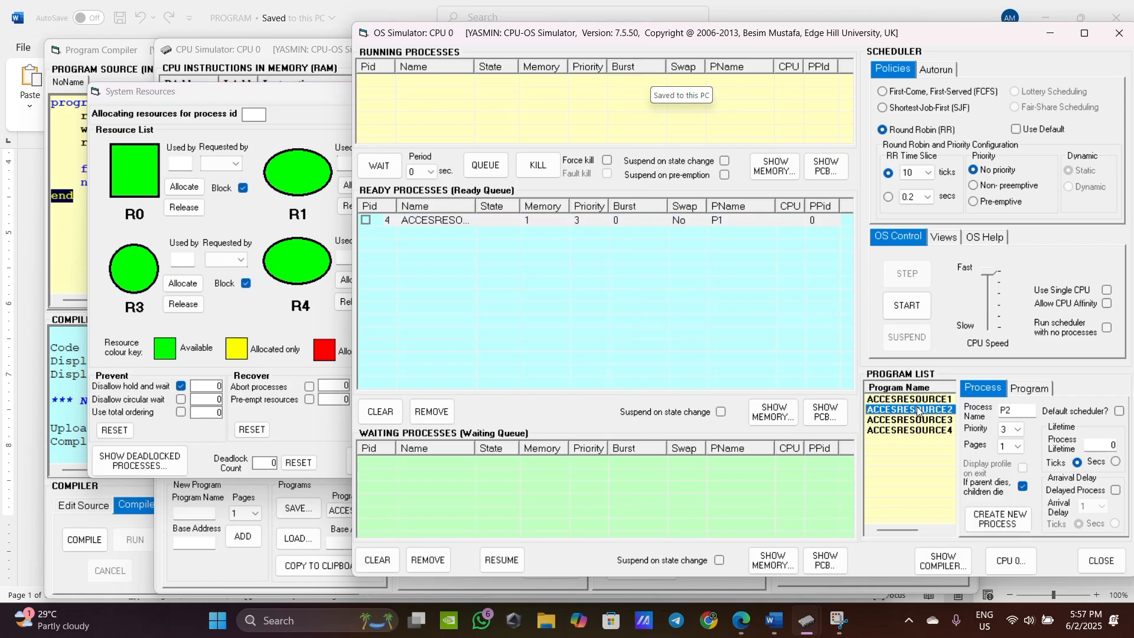
pyautogui.click(916, 420)
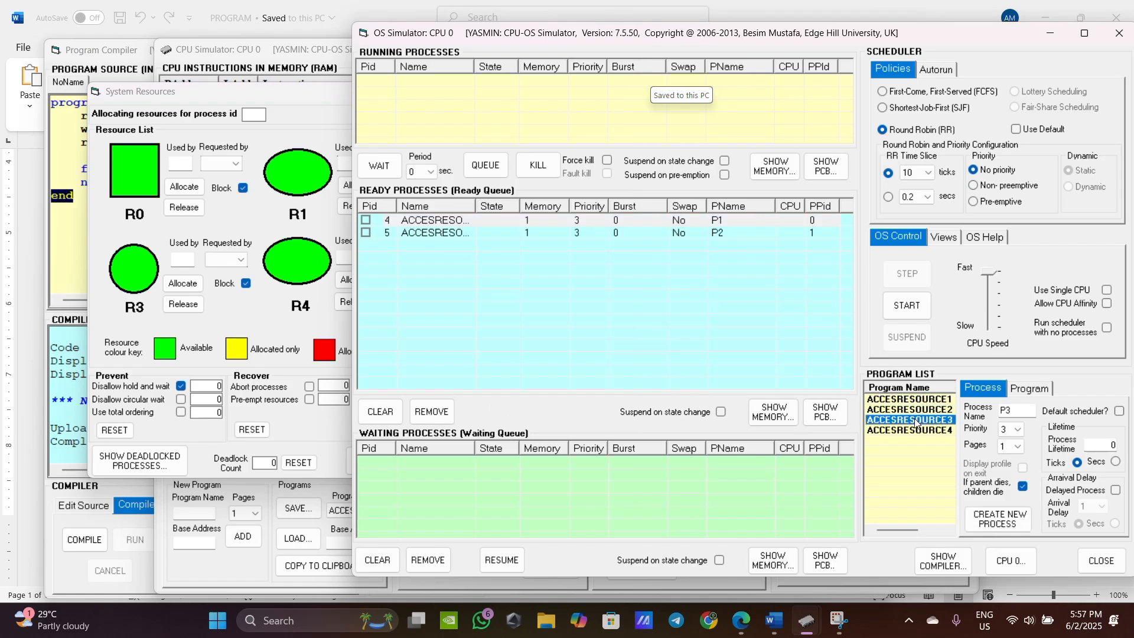
pyautogui.click(910, 430)
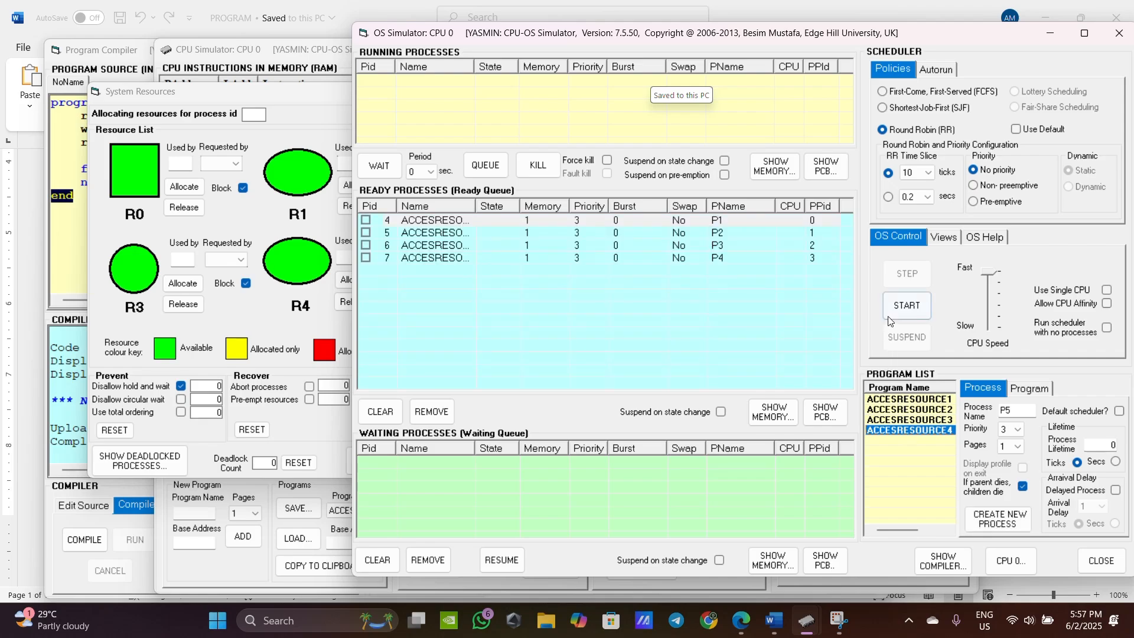
# Run the scheduler with hold and wait disallowed and examine the resource allocations in the System Resources window
pyautogui.click(912, 308)
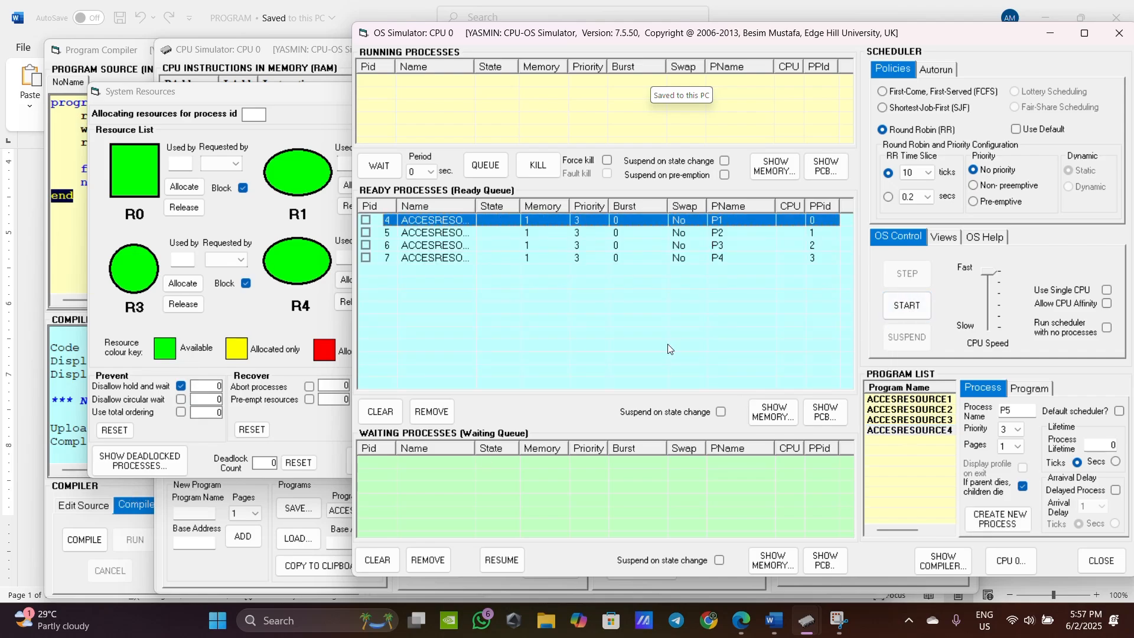
pyautogui.click(910, 307)
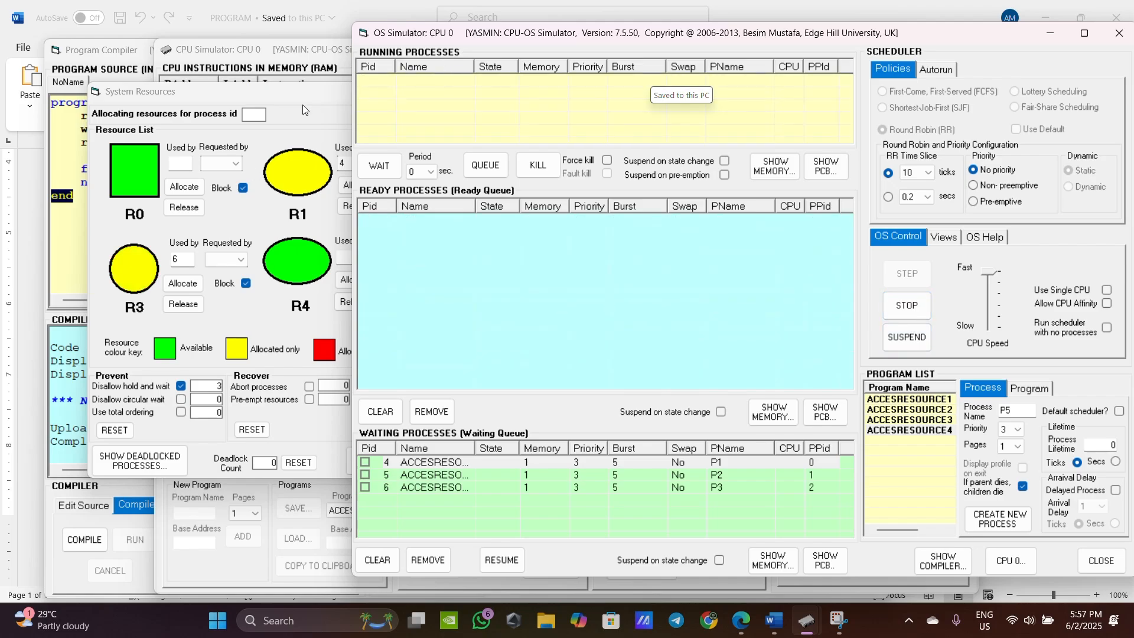
pyautogui.click(303, 84)
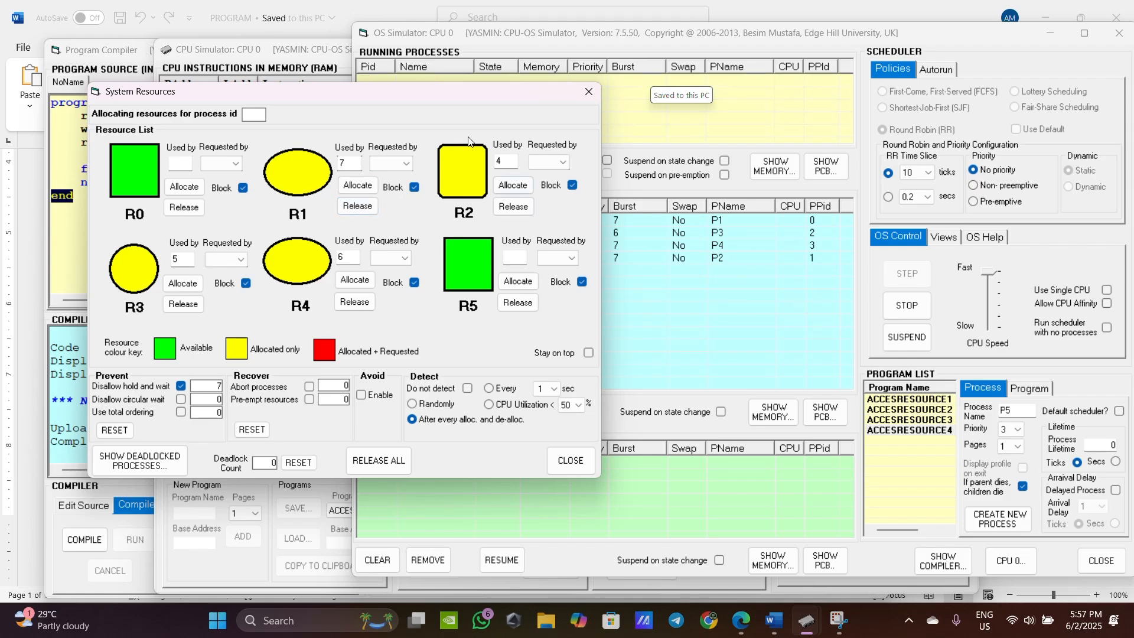
pyautogui.moveTo(369, 94); pyautogui.dragTo(366, 93)
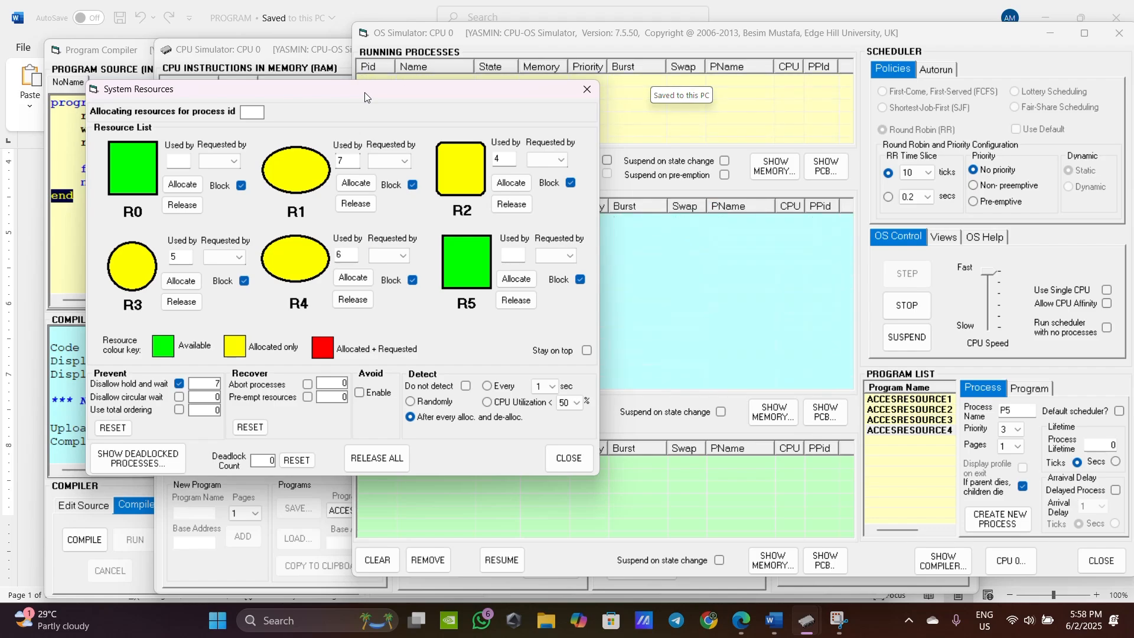
pyautogui.moveTo(397, 88); pyautogui.dragTo(365, 80)
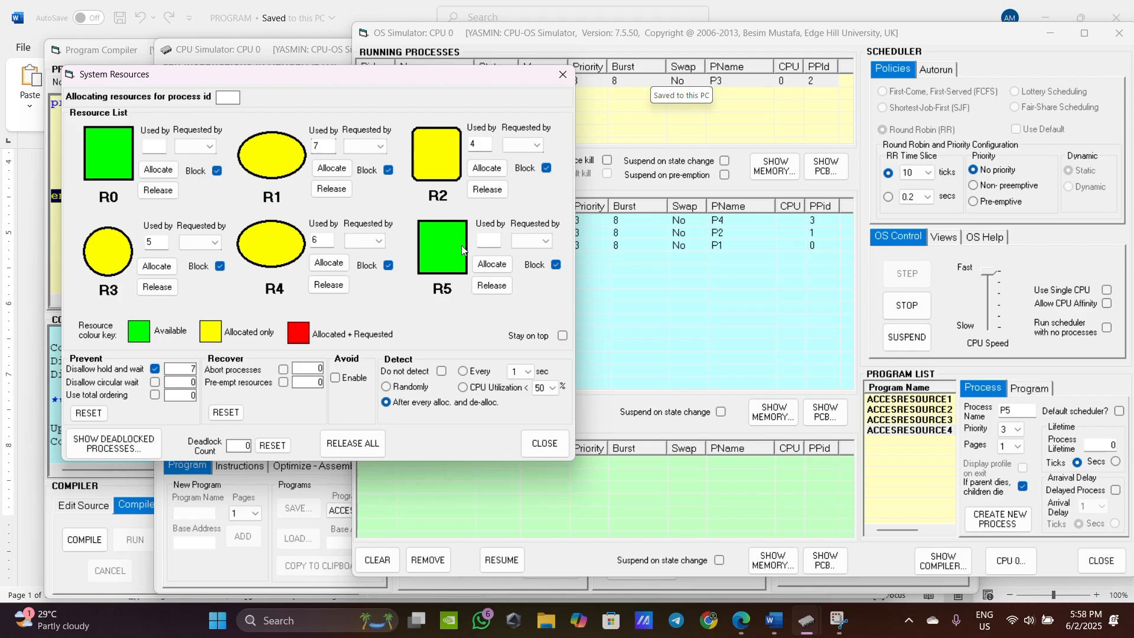
pyautogui.moveTo(406, 81); pyautogui.dragTo(401, 133)
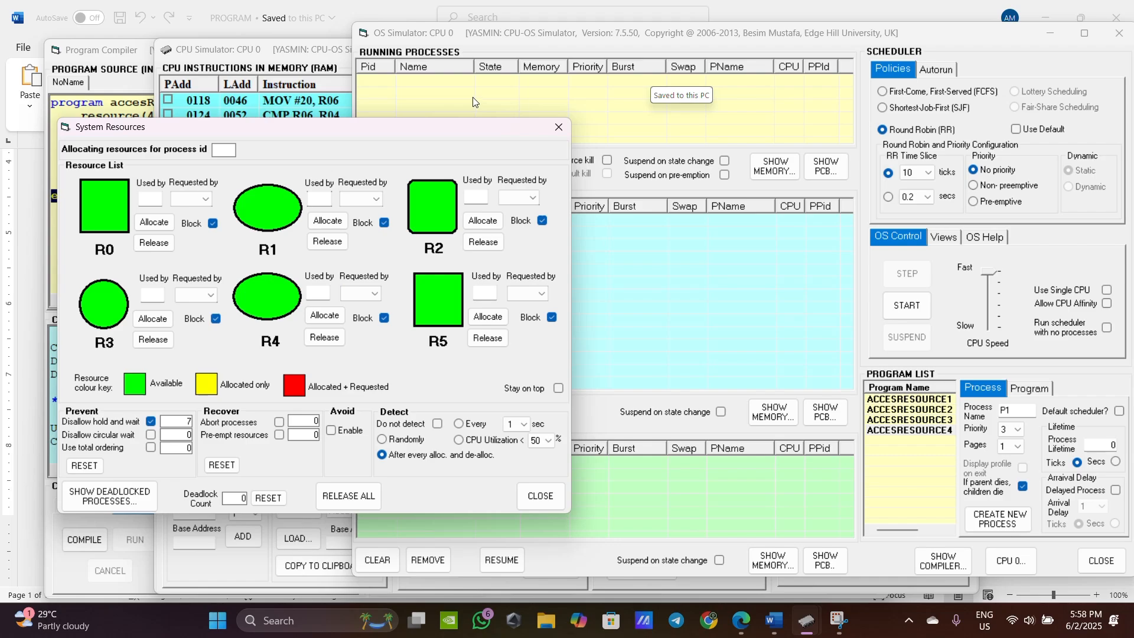
pyautogui.moveTo(311, 130); pyautogui.dragTo(306, 97)
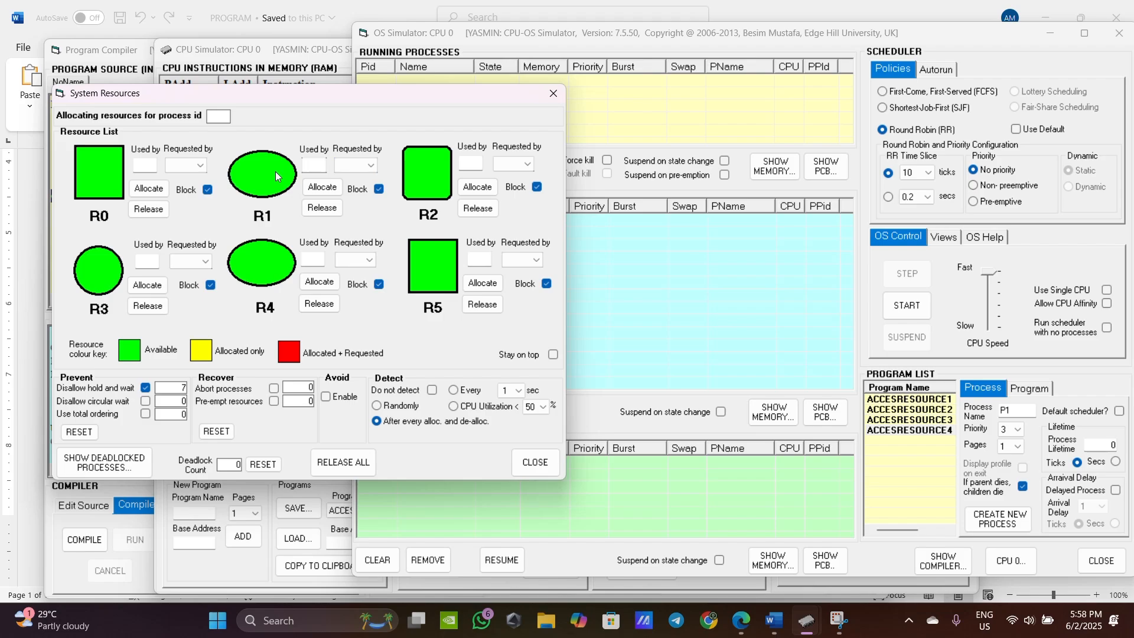
pyautogui.moveTo(312, 95); pyautogui.dragTo(356, 97)
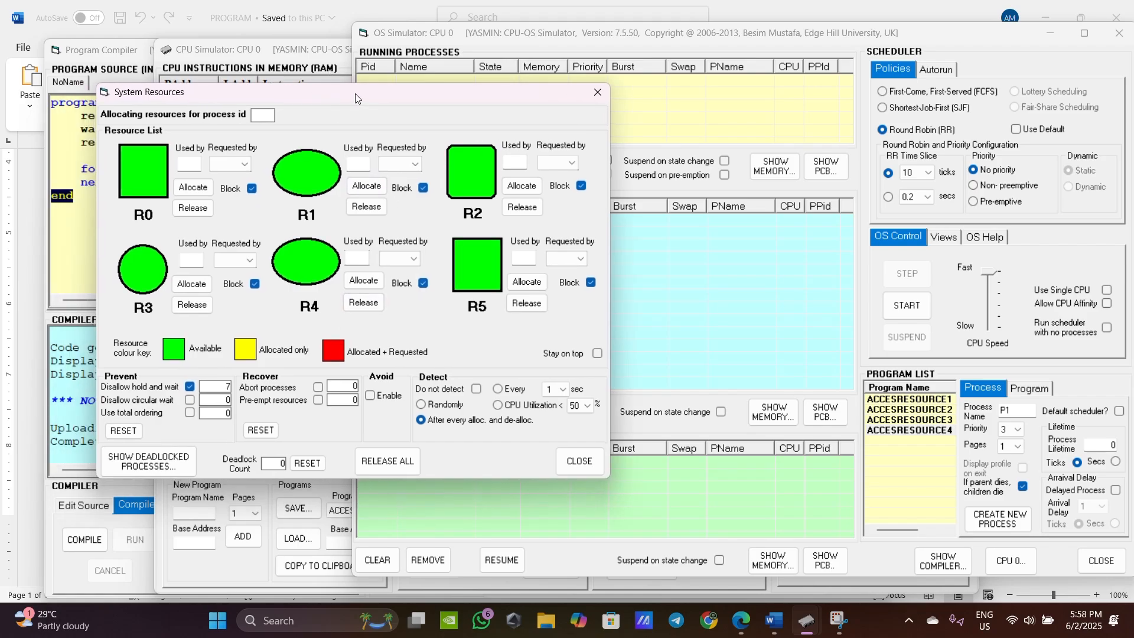
# Switch the deadlock prevention to Disallow circular wait and create processes from ACCESRESOURCE1 through ACCESRESOURCE4
pyautogui.click(189, 400)
pyautogui.click(878, 400)
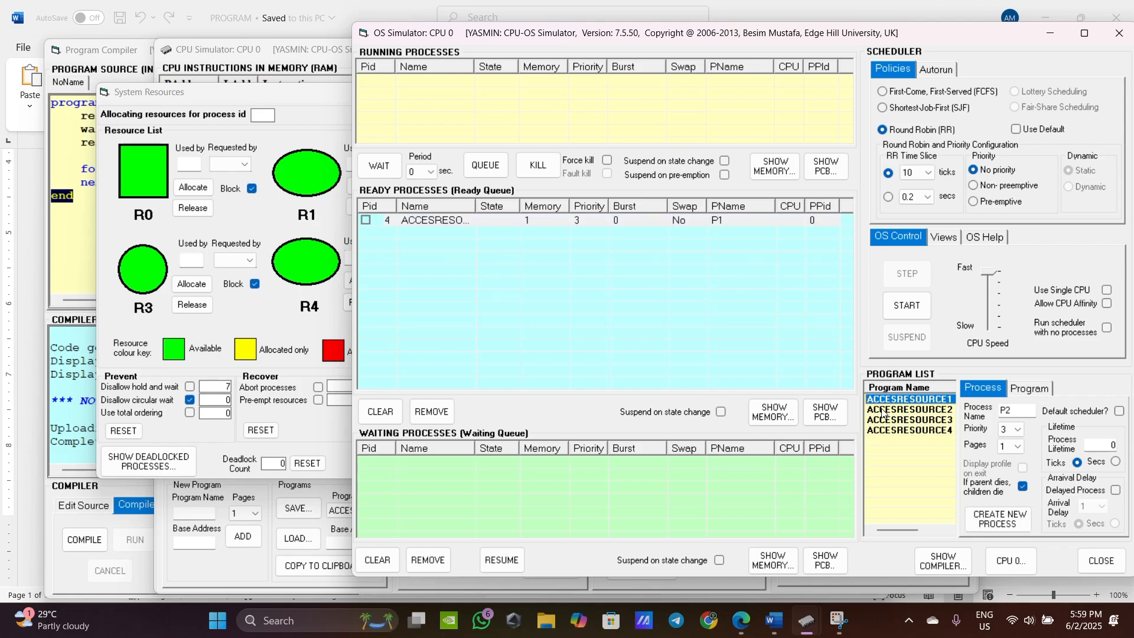
pyautogui.doubleClick(883, 410)
pyautogui.doubleClick(887, 421)
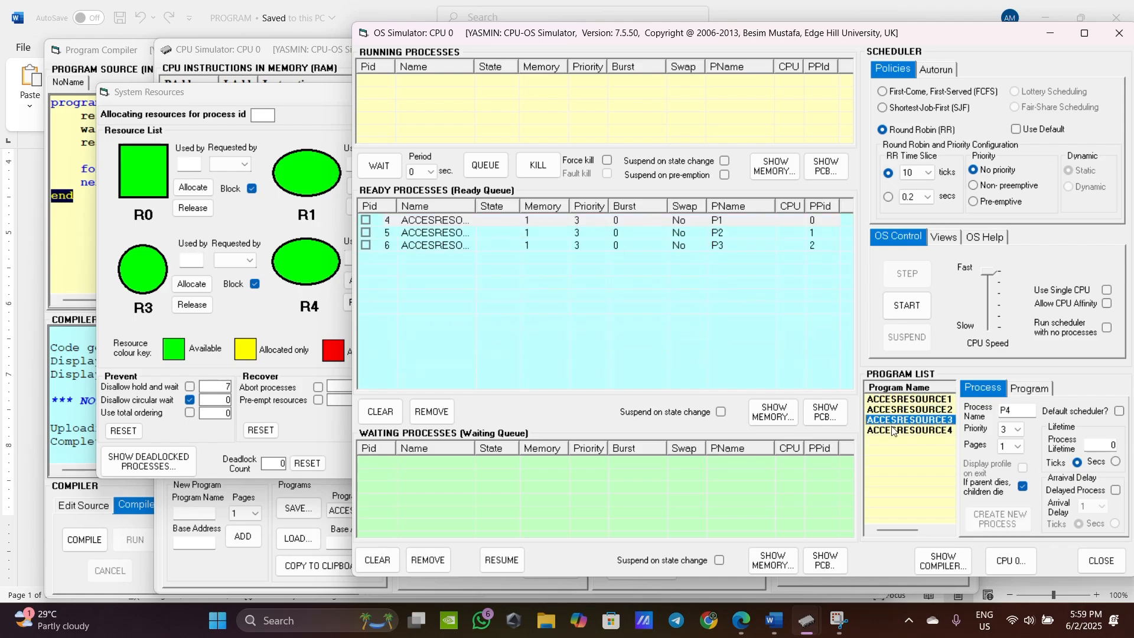
pyautogui.doubleClick(893, 431)
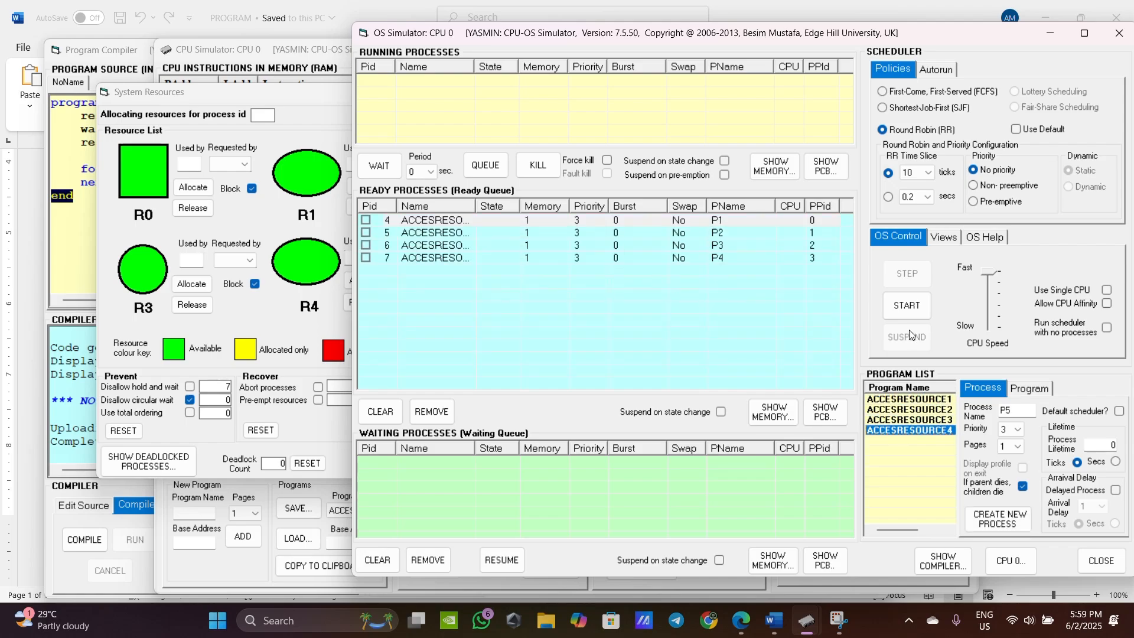
# Run the scheduler with circular wait disallowed and examine the resource allocations and requests of the four processes
pyautogui.click(912, 309)
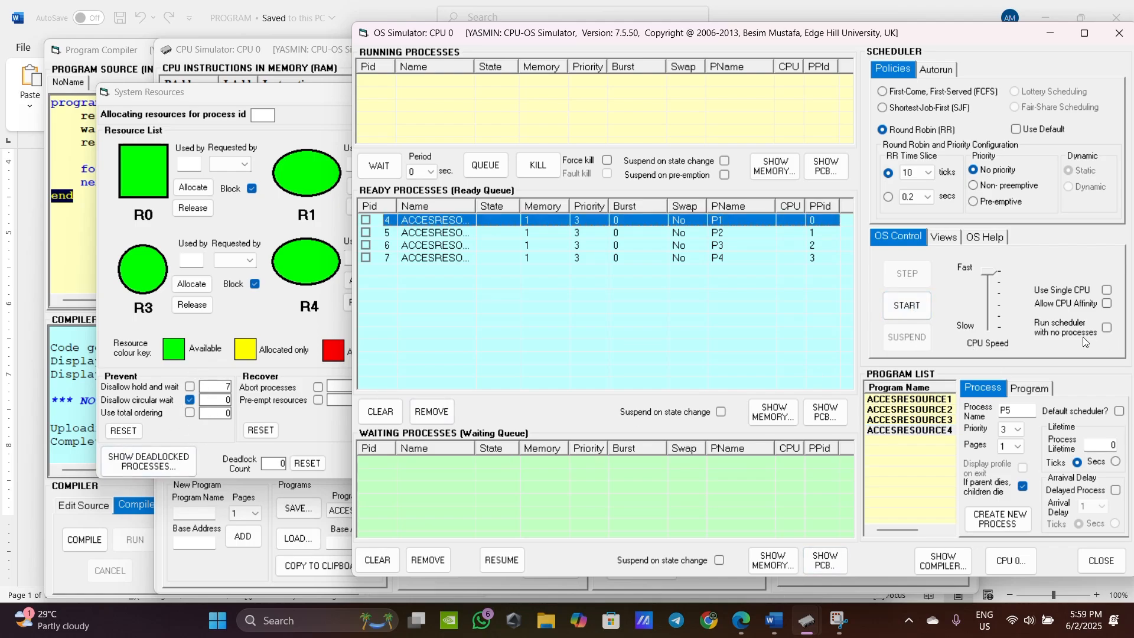
pyautogui.click(911, 314)
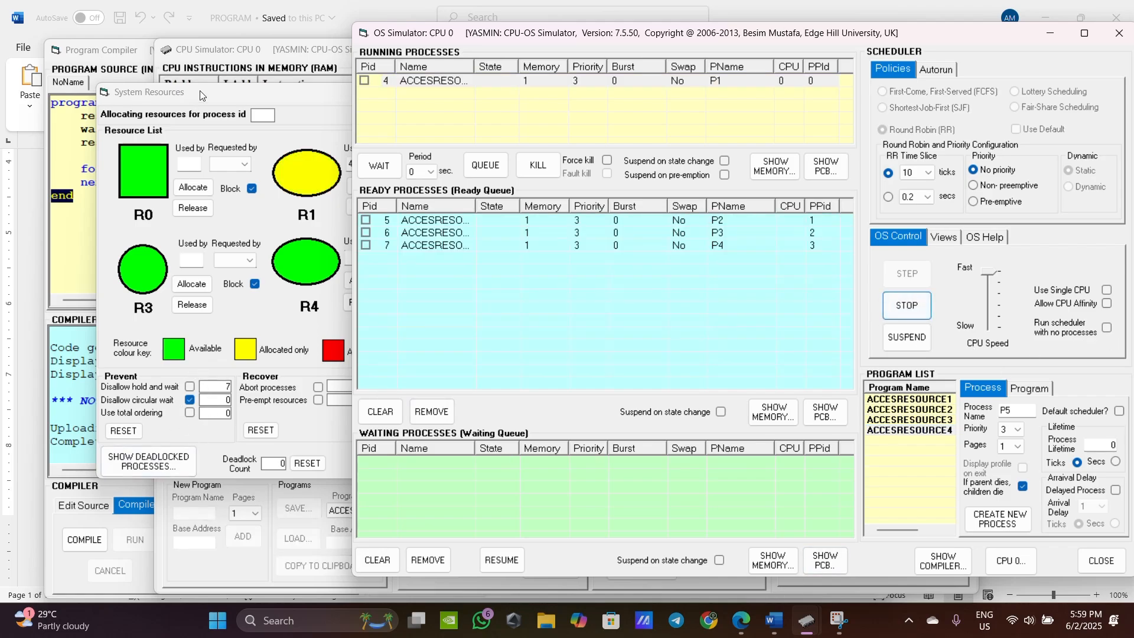
pyautogui.click(200, 90)
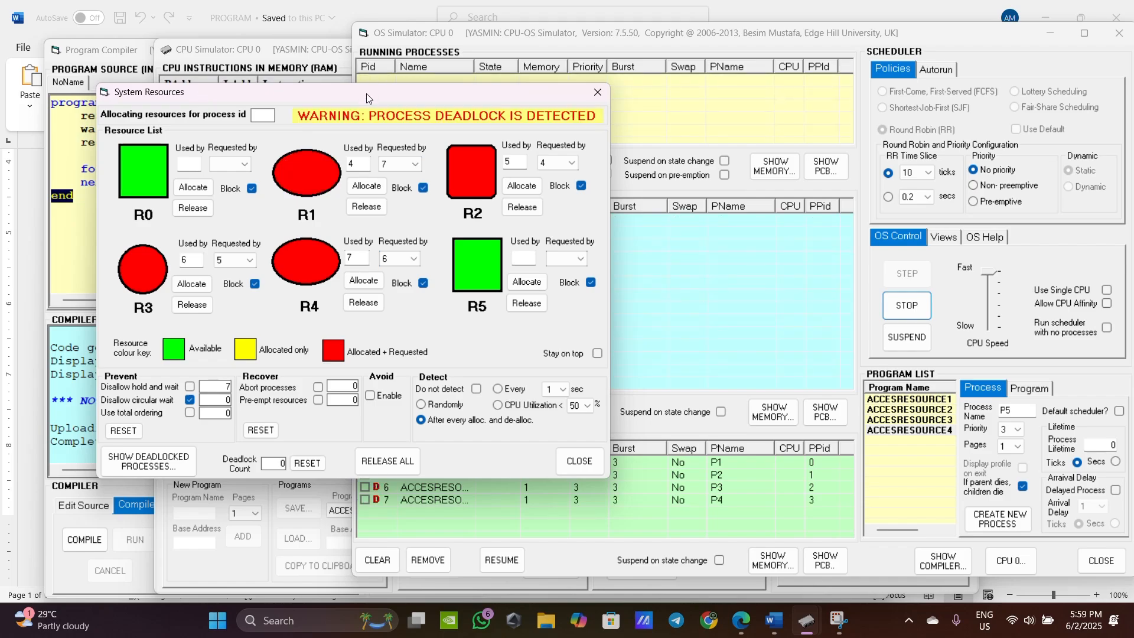
pyautogui.moveTo(368, 98); pyautogui.dragTo(307, 87)
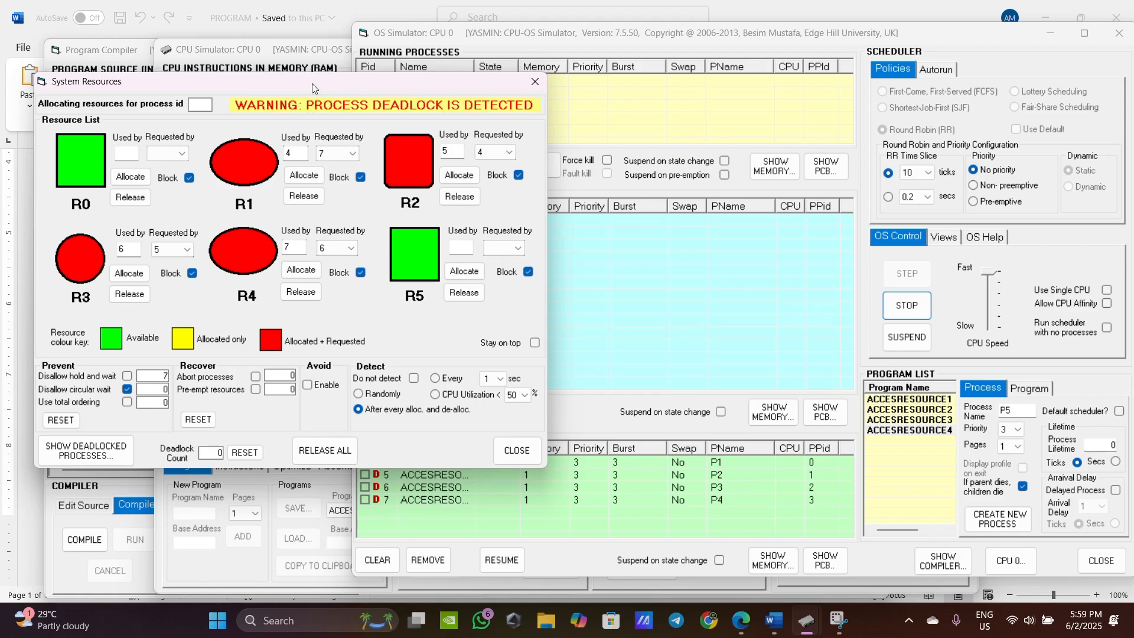
pyautogui.moveTo(312, 83); pyautogui.dragTo(349, 85)
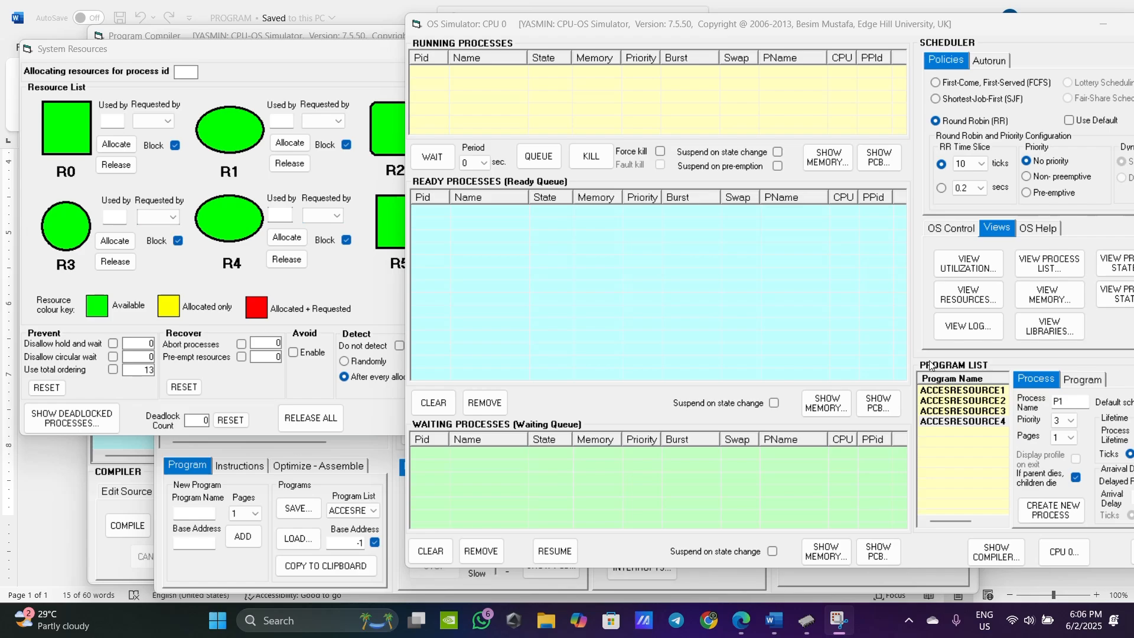
# Enable the Use total ordering prevention and create one process from each of the four ACCESRESOURCE programs
pyautogui.click(112, 370)
pyautogui.click(112, 371)
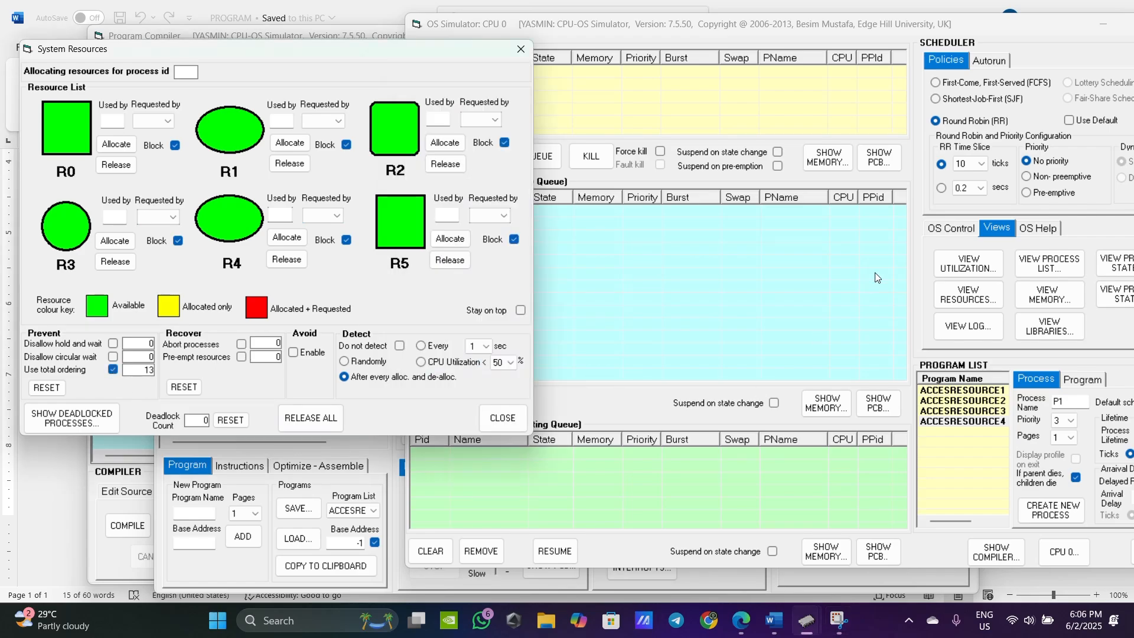
pyautogui.doubleClick(949, 391)
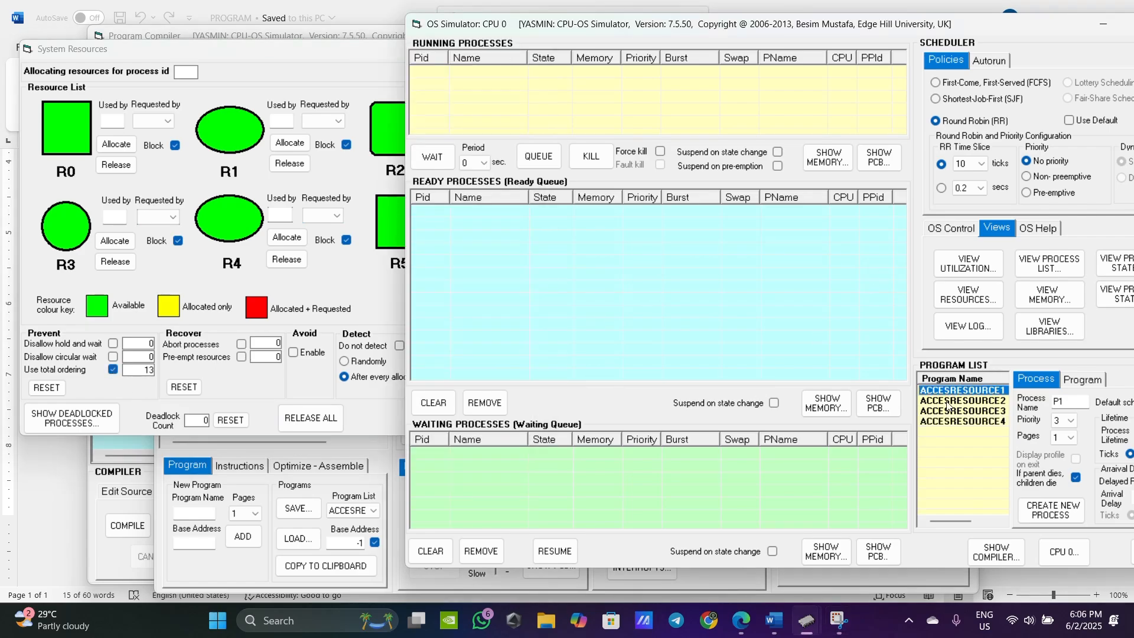
pyautogui.click(946, 402)
pyautogui.doubleClick(945, 402)
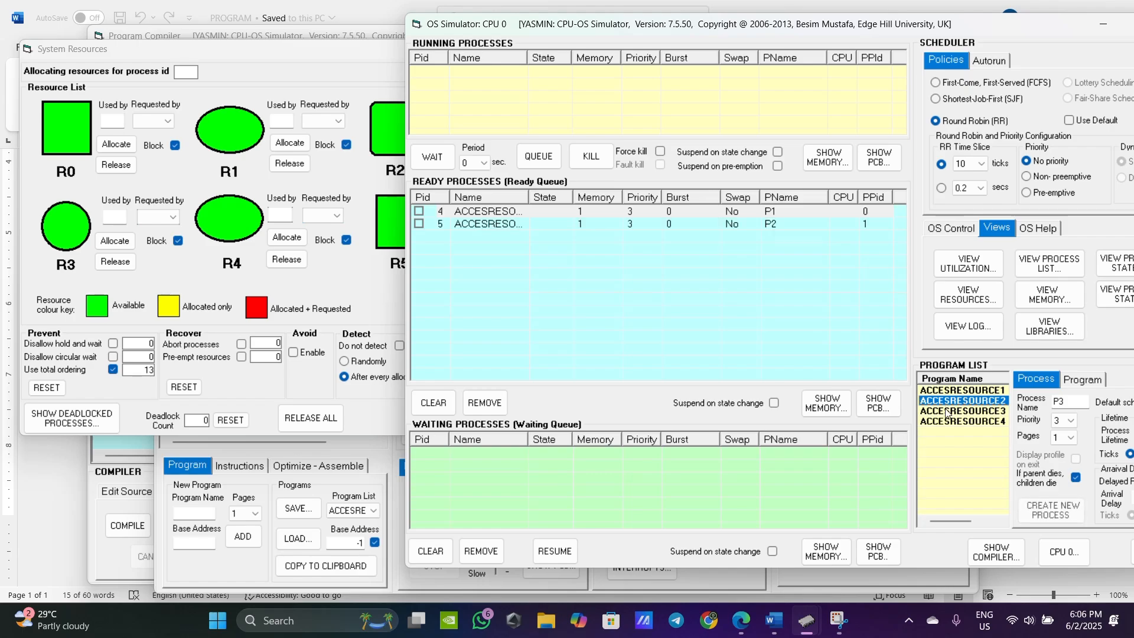
pyautogui.click(944, 412)
pyautogui.doubleClick(943, 421)
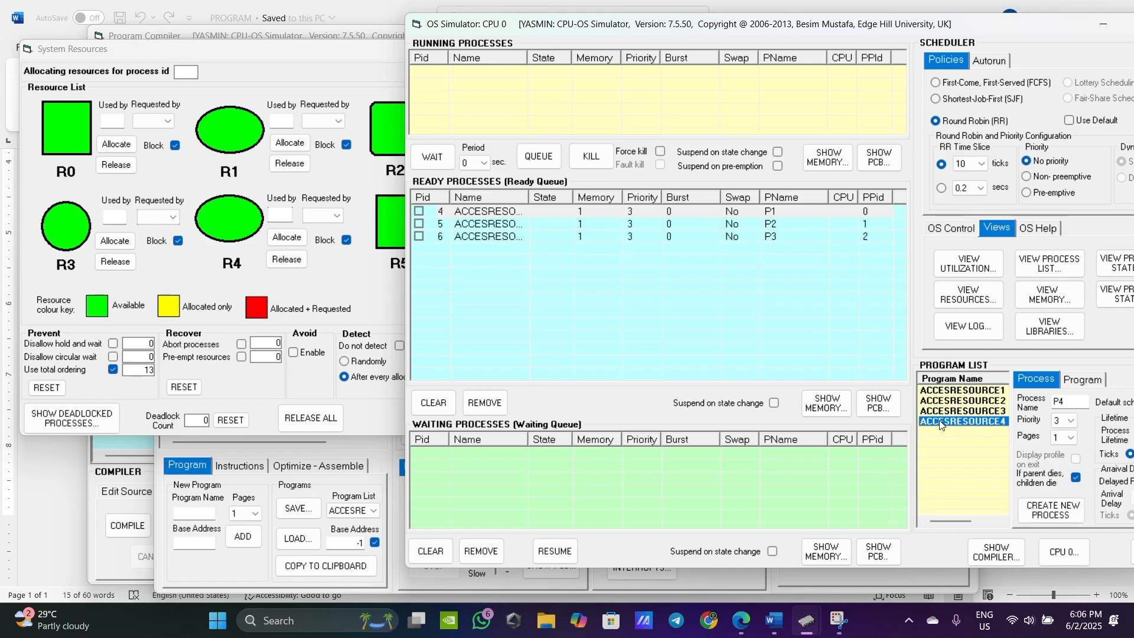
# Run the scheduler with total ordering enabled and bring the System Resources window forward to watch the allocations
pyautogui.click(869, 326)
pyautogui.click(951, 229)
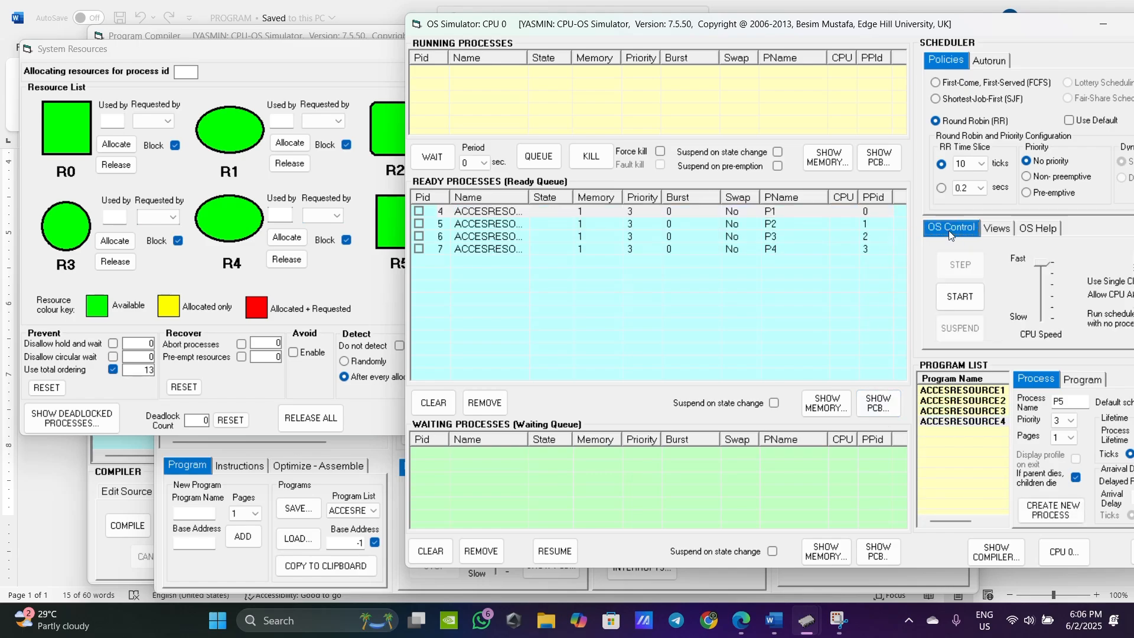
pyautogui.click(960, 297)
pyautogui.click(261, 56)
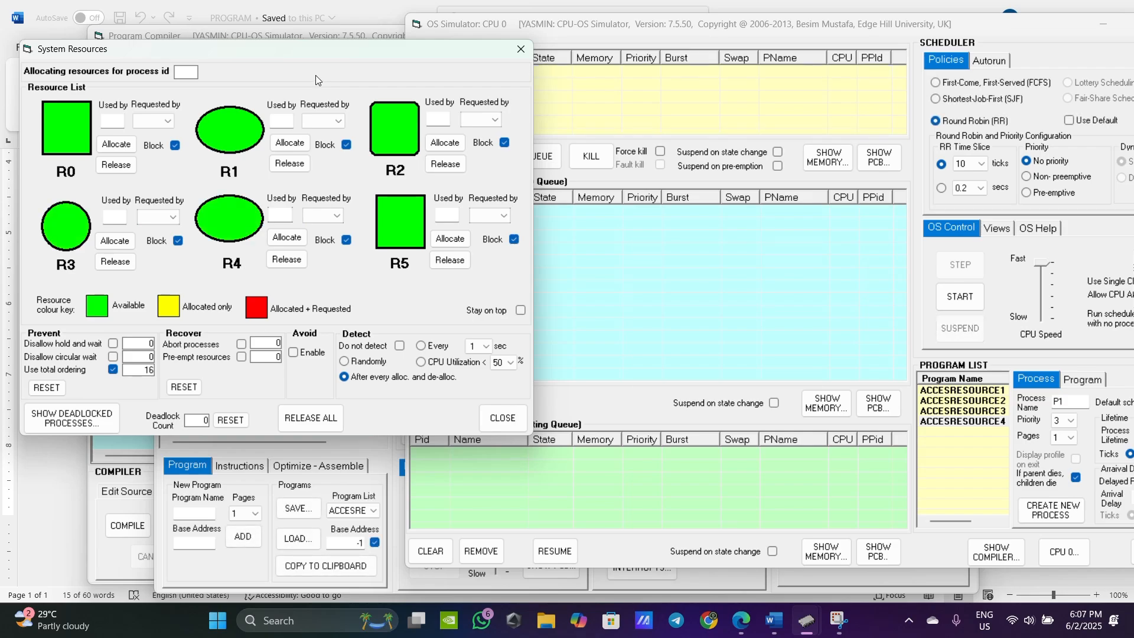
# Turn off Use total ordering prevention and enable Abort processes as the deadlock recovery method
pyautogui.moveTo(366, 53); pyautogui.dragTo(374, 24)
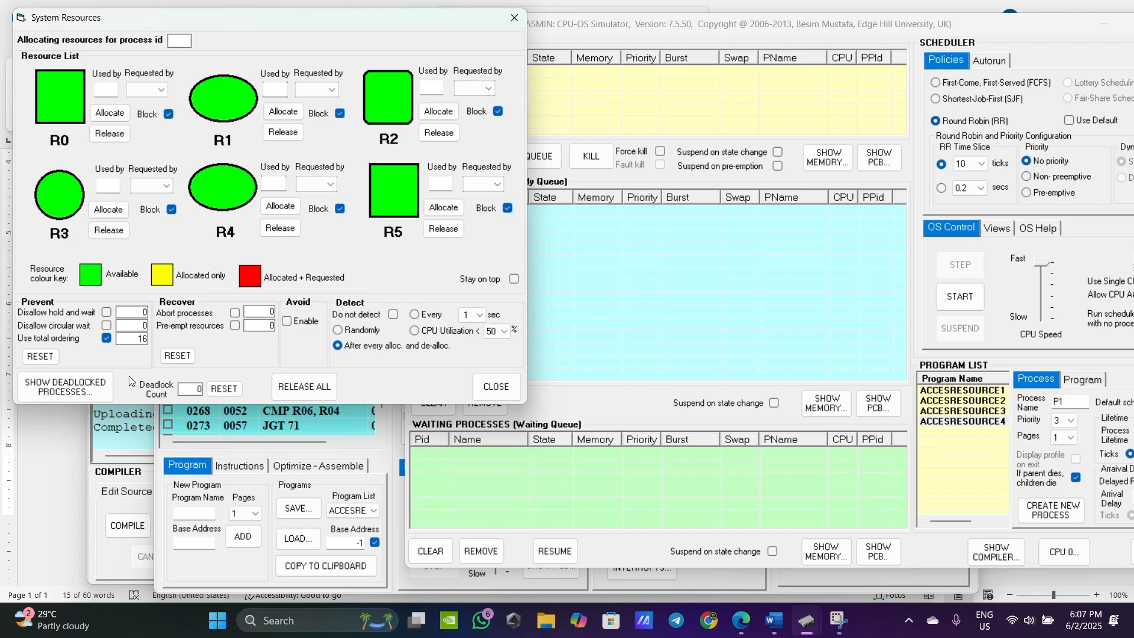
pyautogui.click(106, 337)
pyautogui.click(235, 314)
# Create one process from each of ACCESRESOURCE1 through ACCESRESOURCE4 and run the scheduler with process abortion enabled, watching System Resources
pyautogui.click(955, 391)
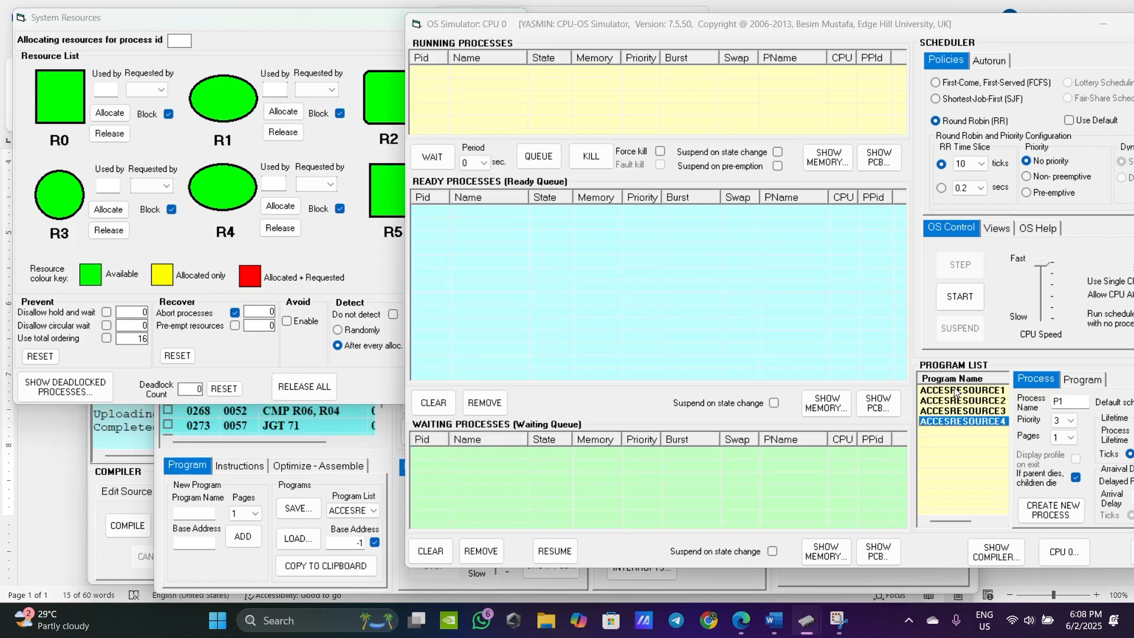
pyautogui.doubleClick(948, 401)
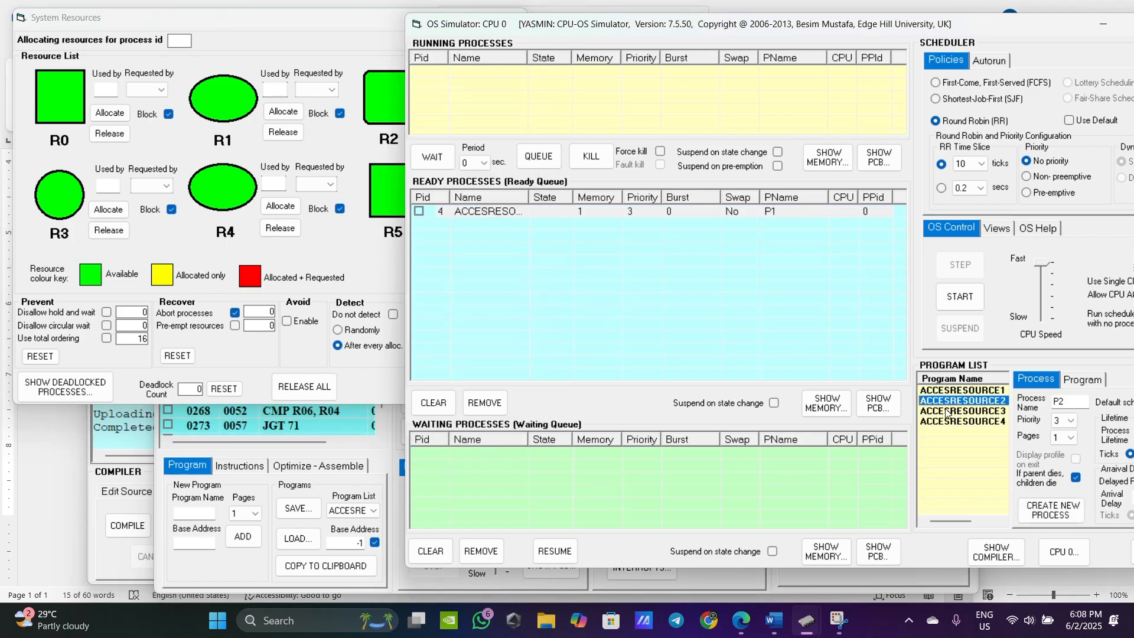
pyautogui.doubleClick(946, 411)
pyautogui.doubleClick(945, 422)
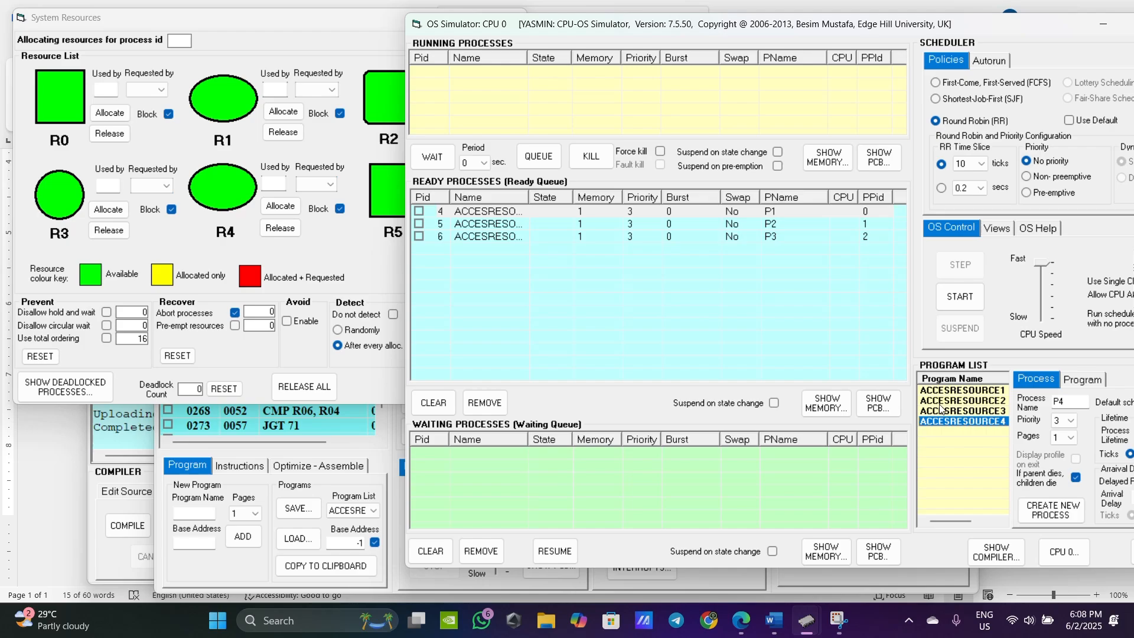
pyautogui.click(961, 297)
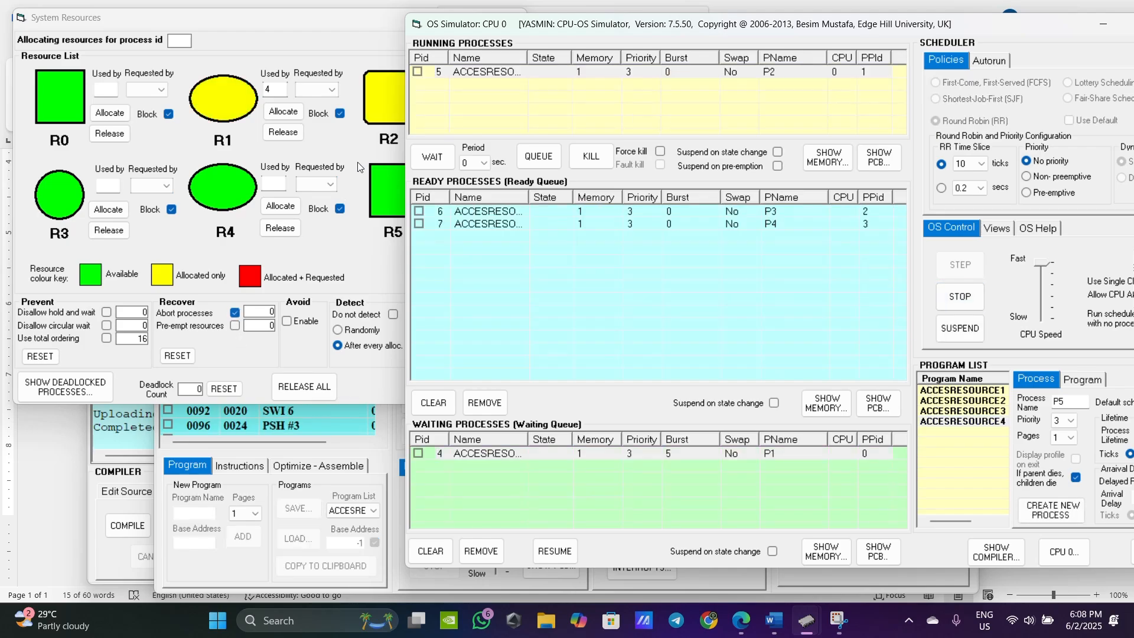
pyautogui.click(330, 20)
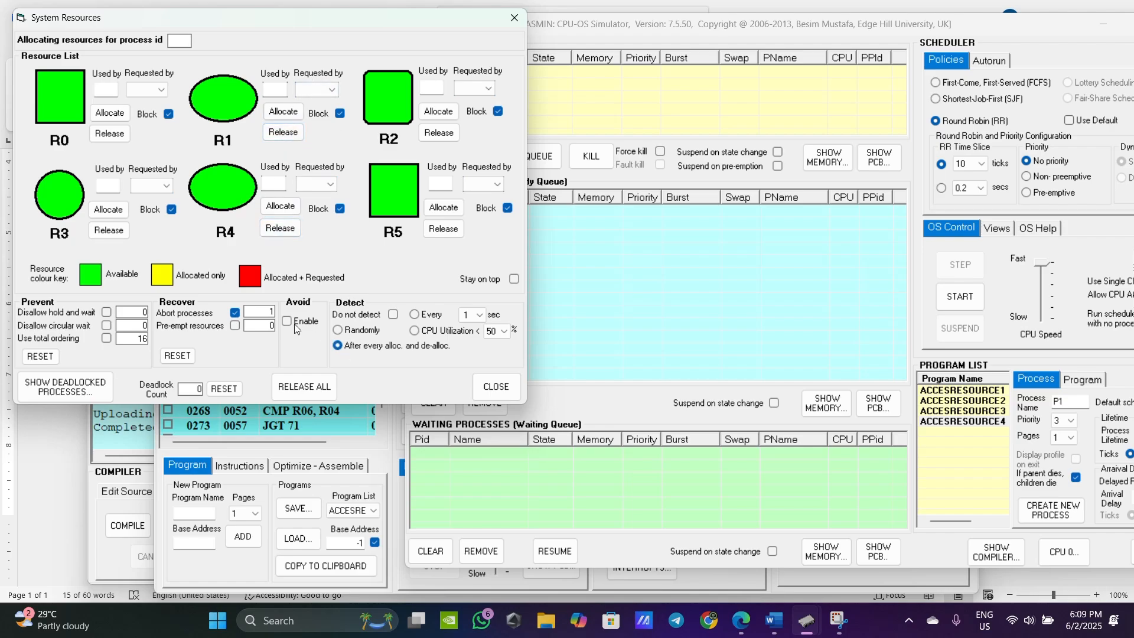
# Switch the deadlock recovery method to Pre-empt resources and create one process from each of the four ACCESRESOURCE programs
pyautogui.click(235, 312)
pyautogui.click(956, 391)
pyautogui.doubleClick(949, 403)
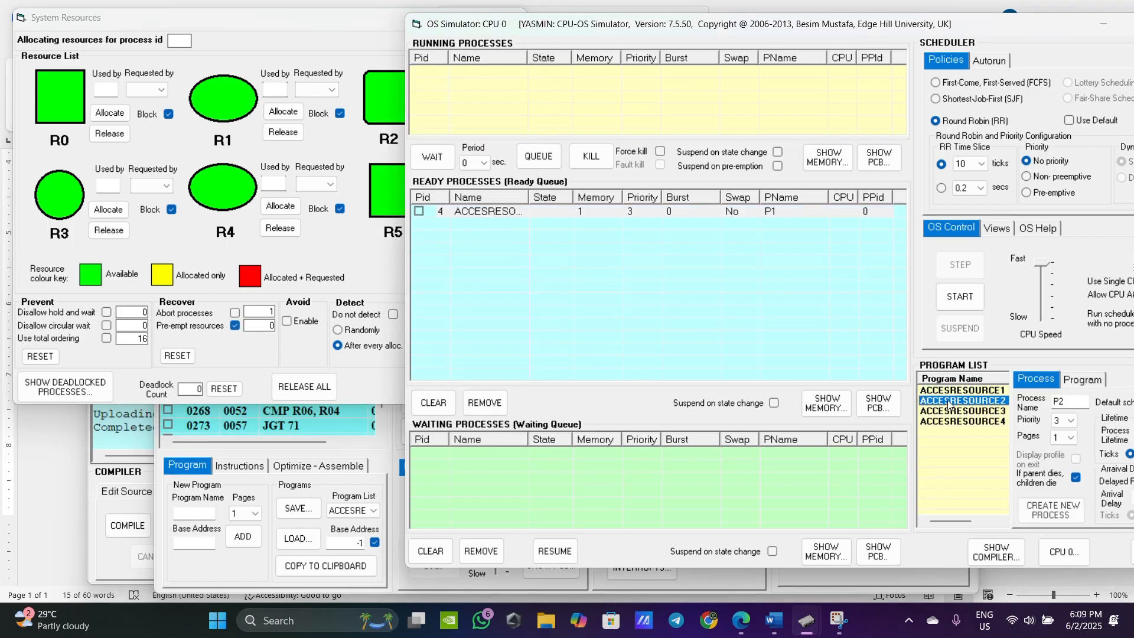
pyautogui.doubleClick(945, 413)
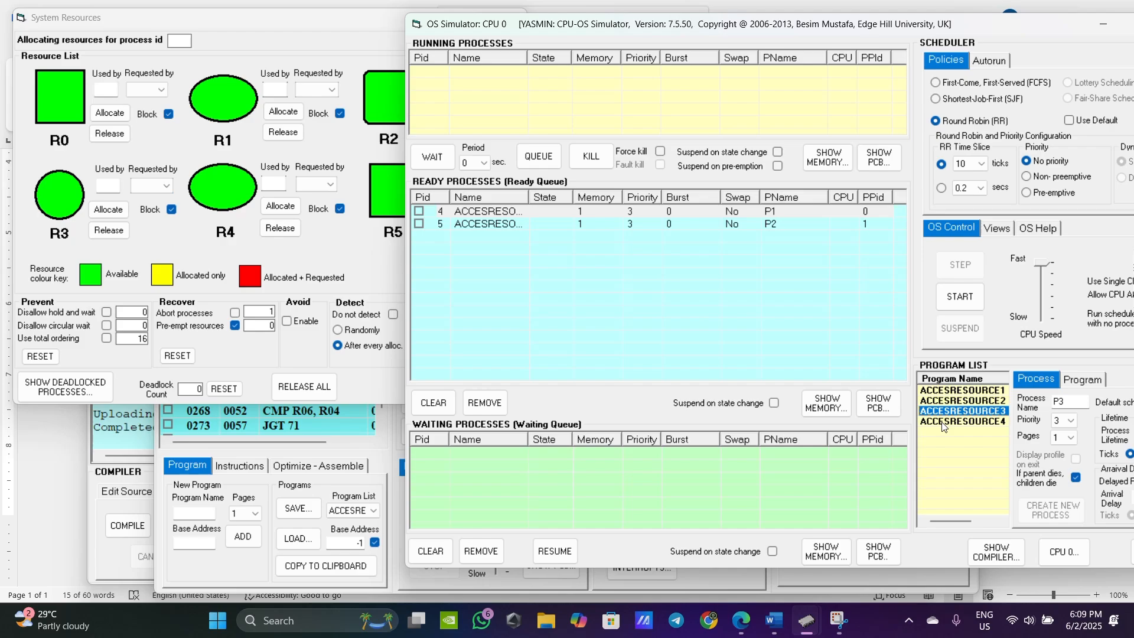
pyautogui.doubleClick(943, 422)
# Select process P1 in the ready queue and run the scheduler with resource pre-emption enabled, bringing System Resources forward
pyautogui.click(441, 319)
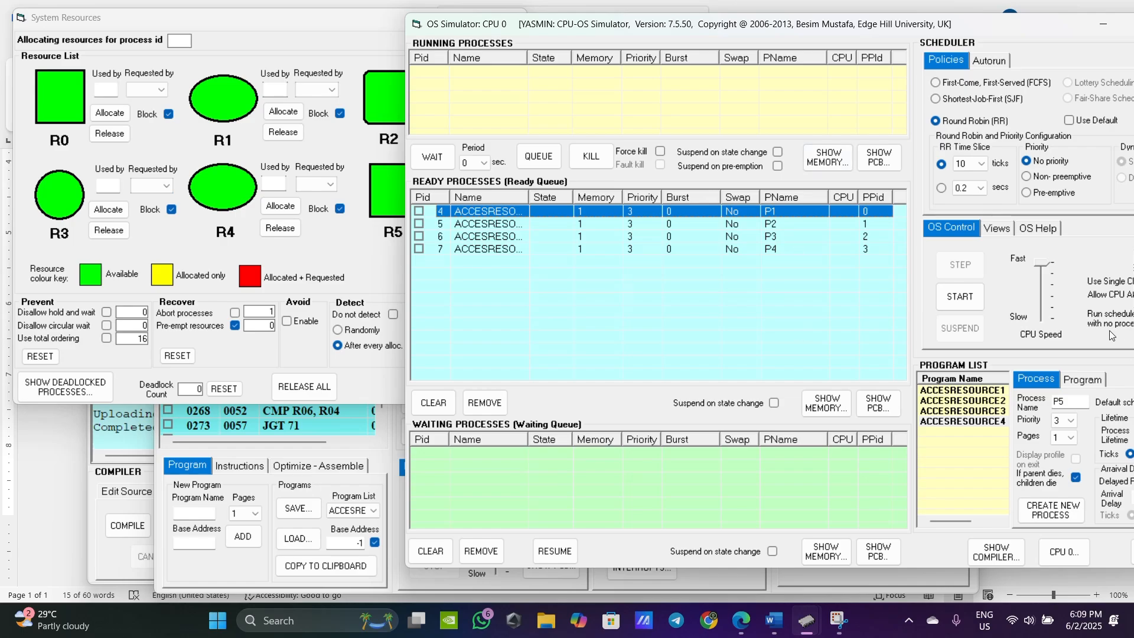
pyautogui.click(958, 297)
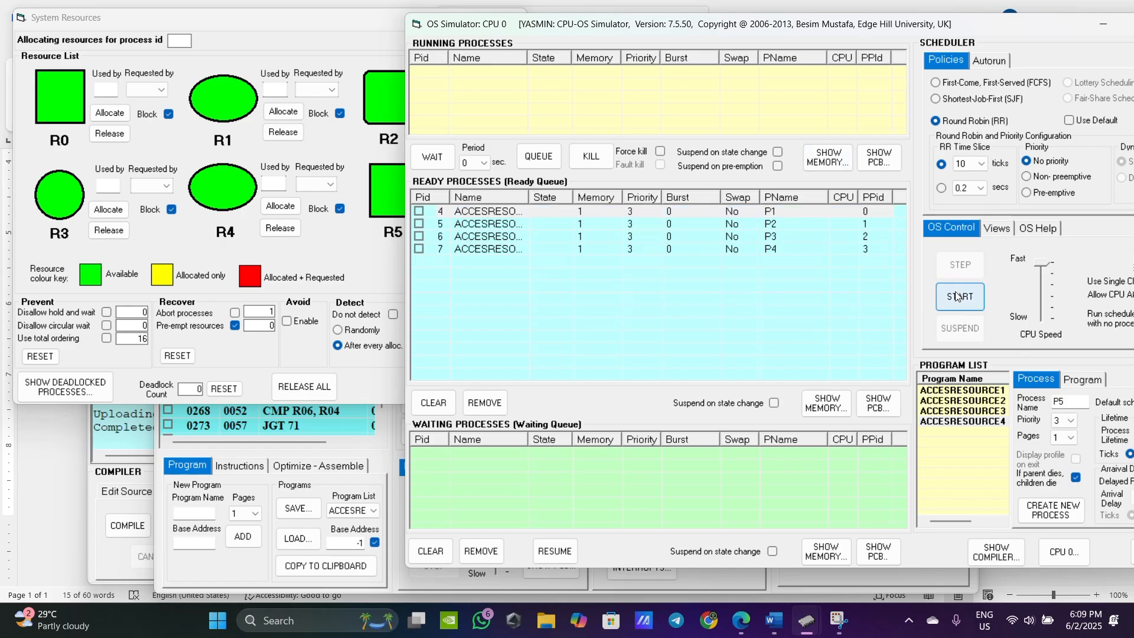
pyautogui.click(342, 28)
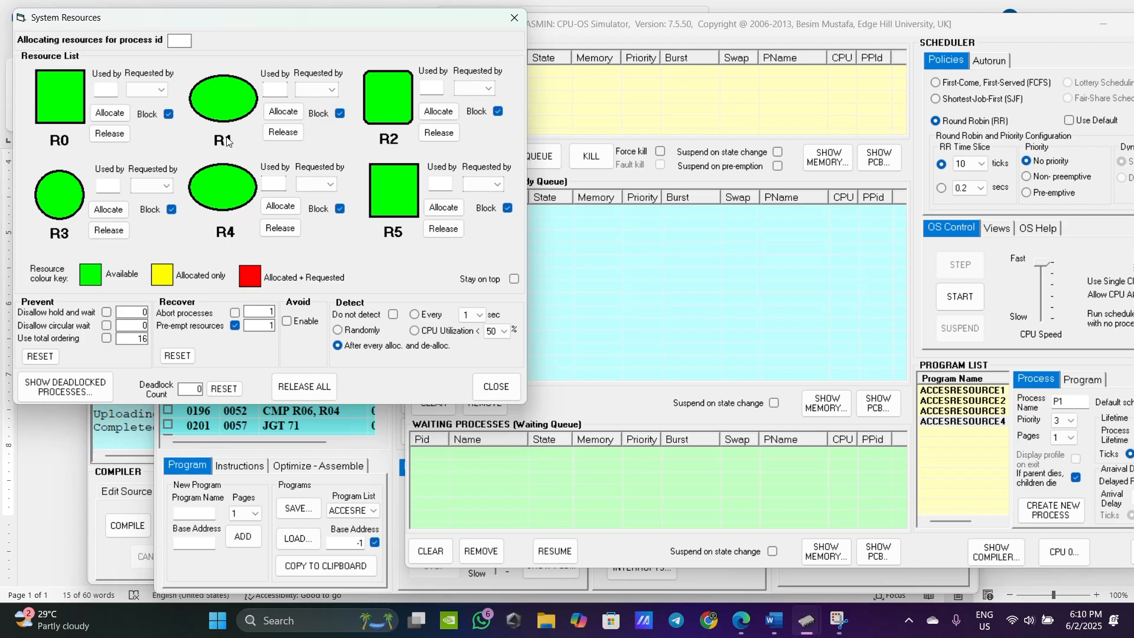
# Replace Pre-empt resources recovery with the Do not detect option and create one process from each of ACCESRESOURCE1 through ACCESRESOURCE4
pyautogui.click(234, 325)
pyautogui.click(392, 314)
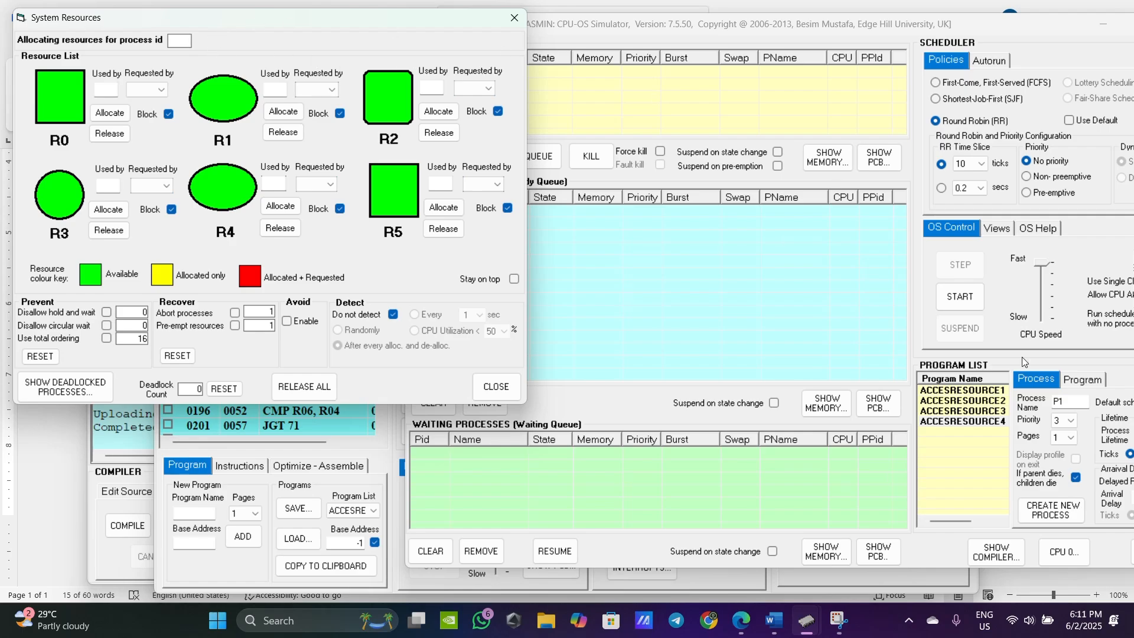
pyautogui.click(983, 387)
pyautogui.click(984, 390)
pyautogui.click(1051, 509)
pyautogui.click(980, 401)
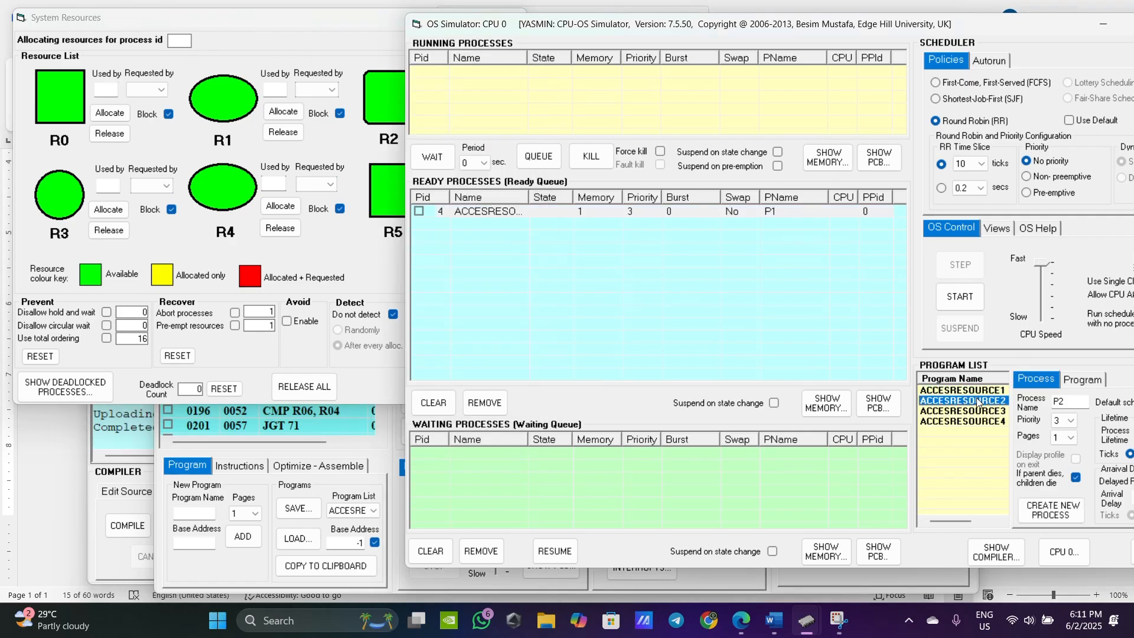
pyautogui.click(978, 413)
pyautogui.click(1050, 510)
pyautogui.click(978, 421)
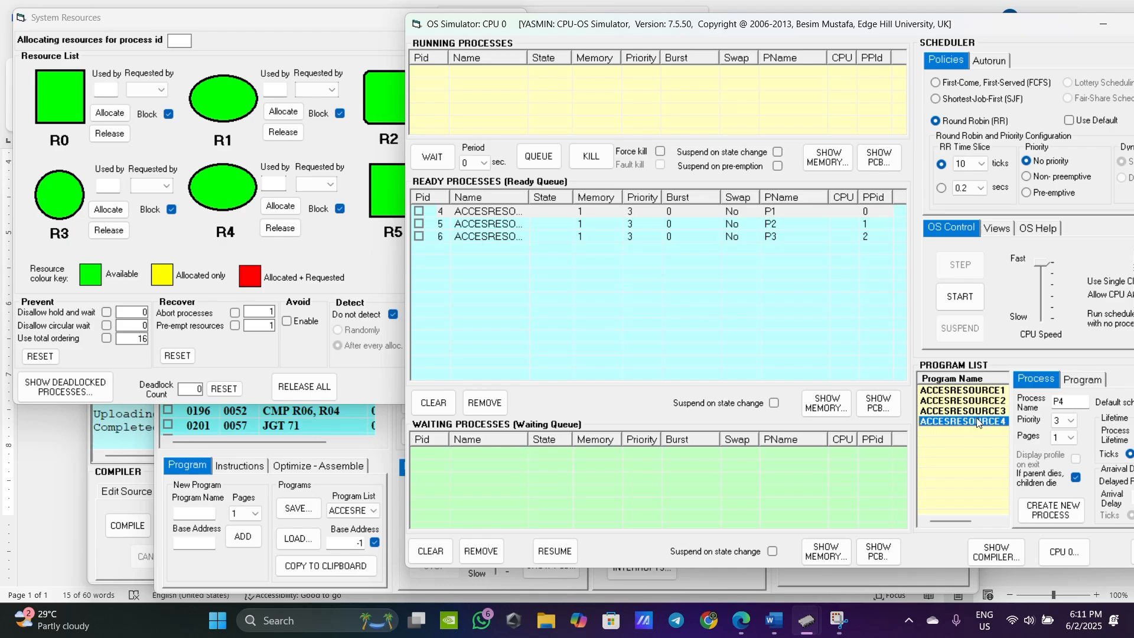
pyautogui.click(1050, 509)
# Run the scheduler with deadlock detection turned off and bring System Resources forward to watch the allocations and requests
pyautogui.click(488, 212)
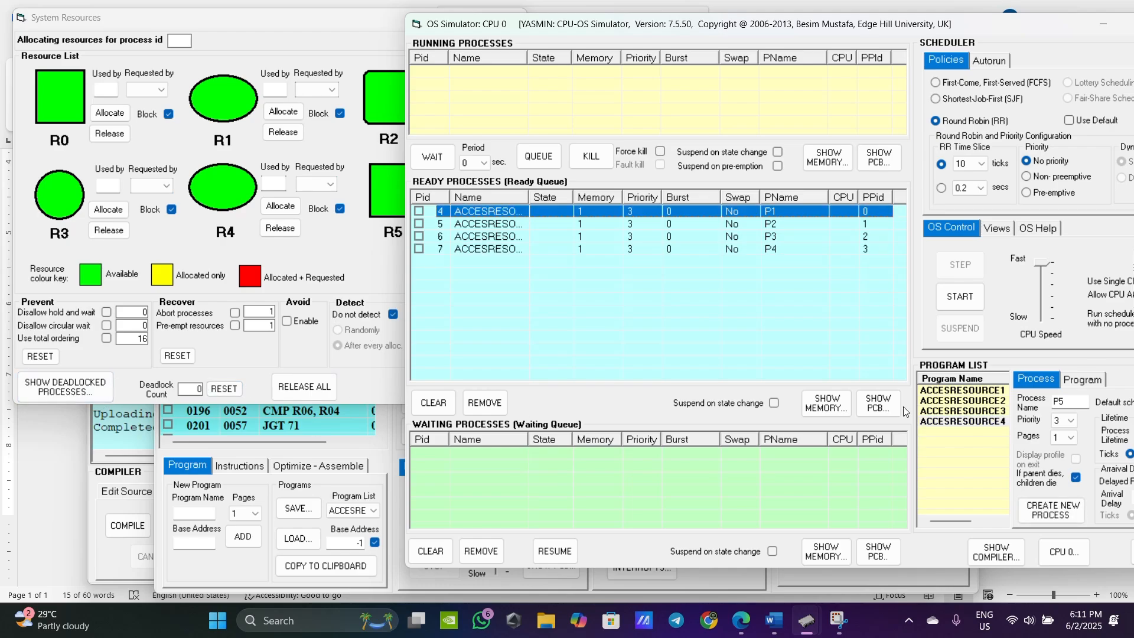
pyautogui.click(959, 296)
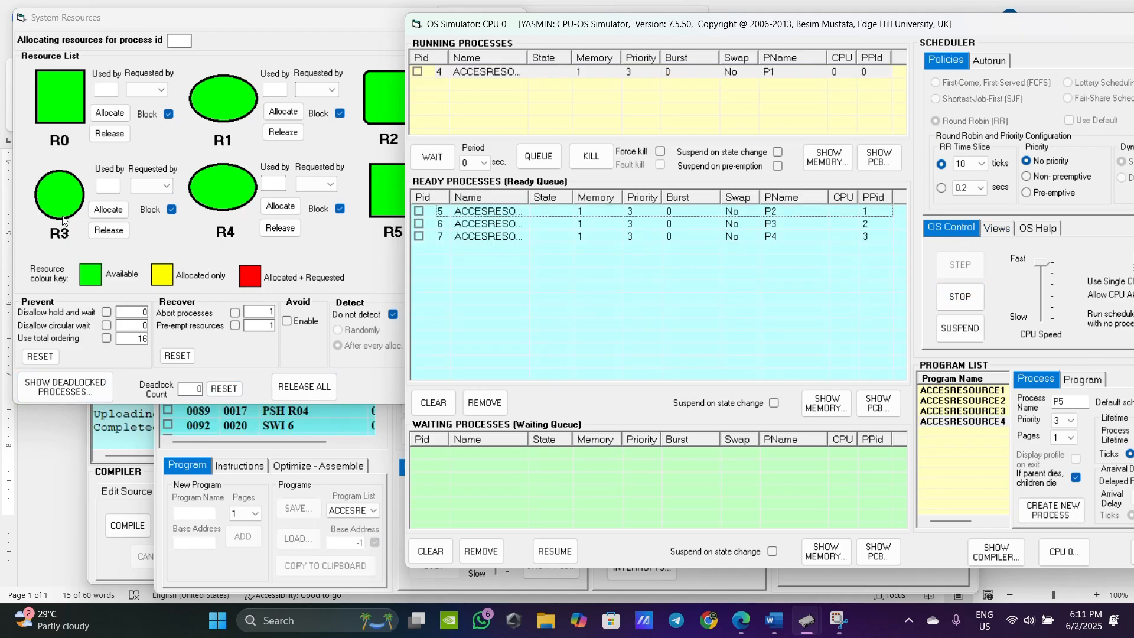
pyautogui.click(267, 12)
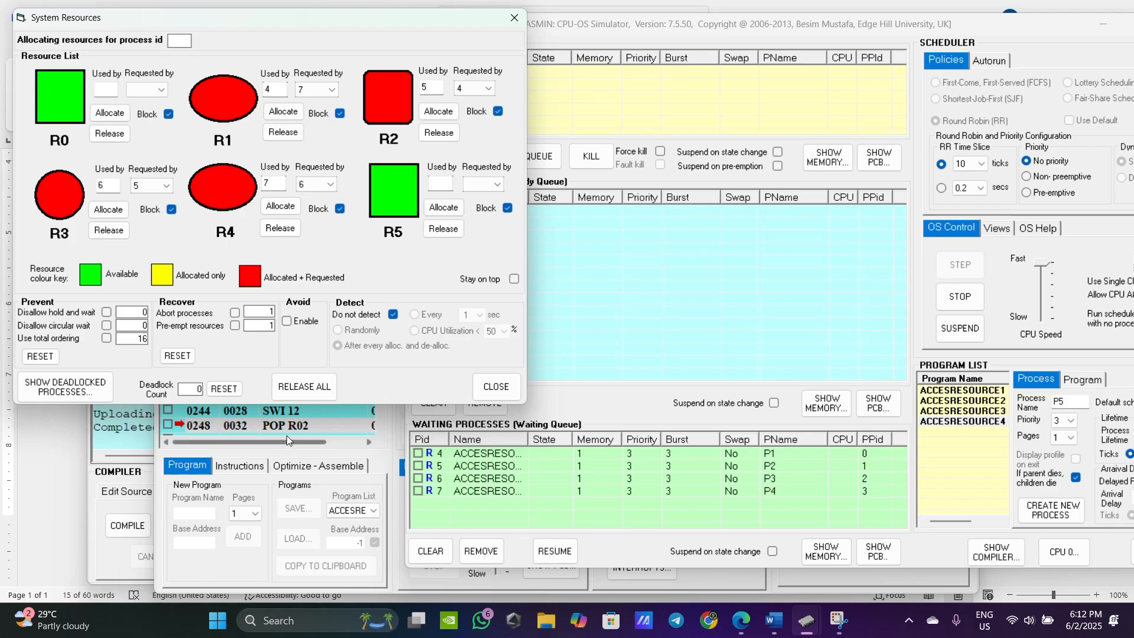
# Turn deadlock detection back on and create four more processes from ACCESRESOURCE1 through ACCESRESOURCE4 while the scheduler runs
pyautogui.click(391, 315)
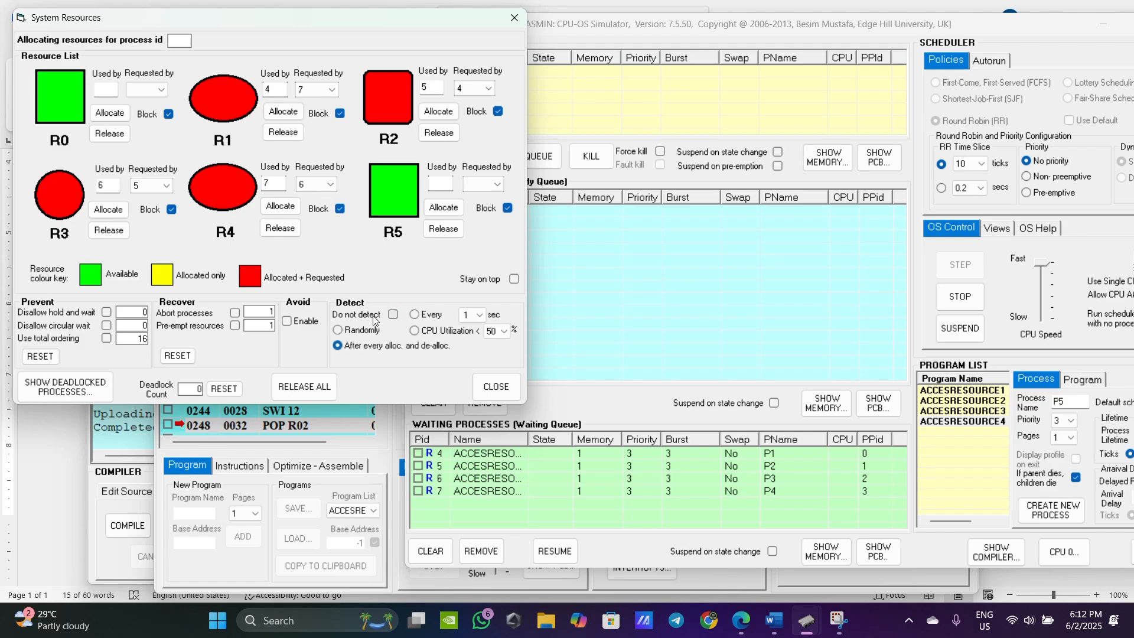
pyautogui.click(967, 391)
pyautogui.doubleClick(967, 389)
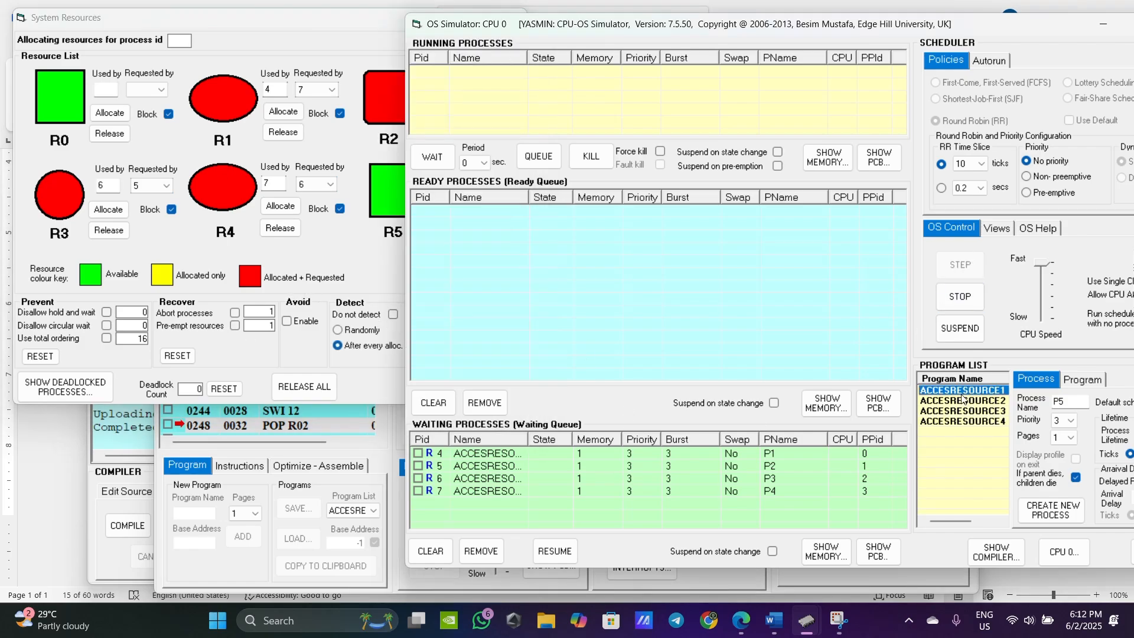
pyautogui.doubleClick(960, 398)
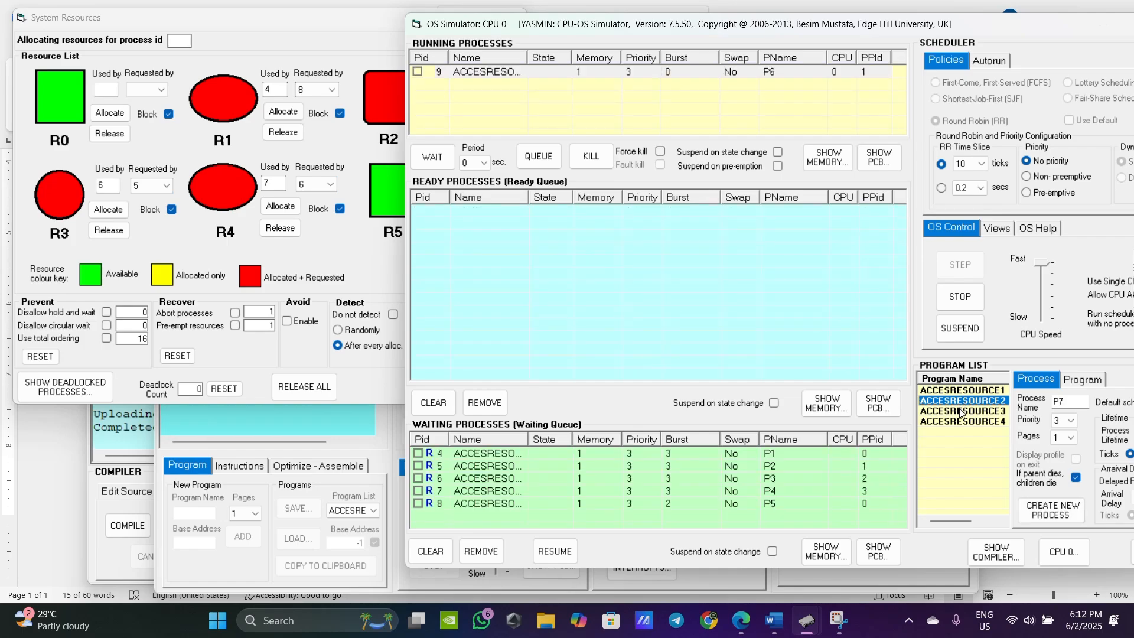
pyautogui.click(960, 411)
pyautogui.doubleClick(960, 412)
pyautogui.doubleClick(950, 422)
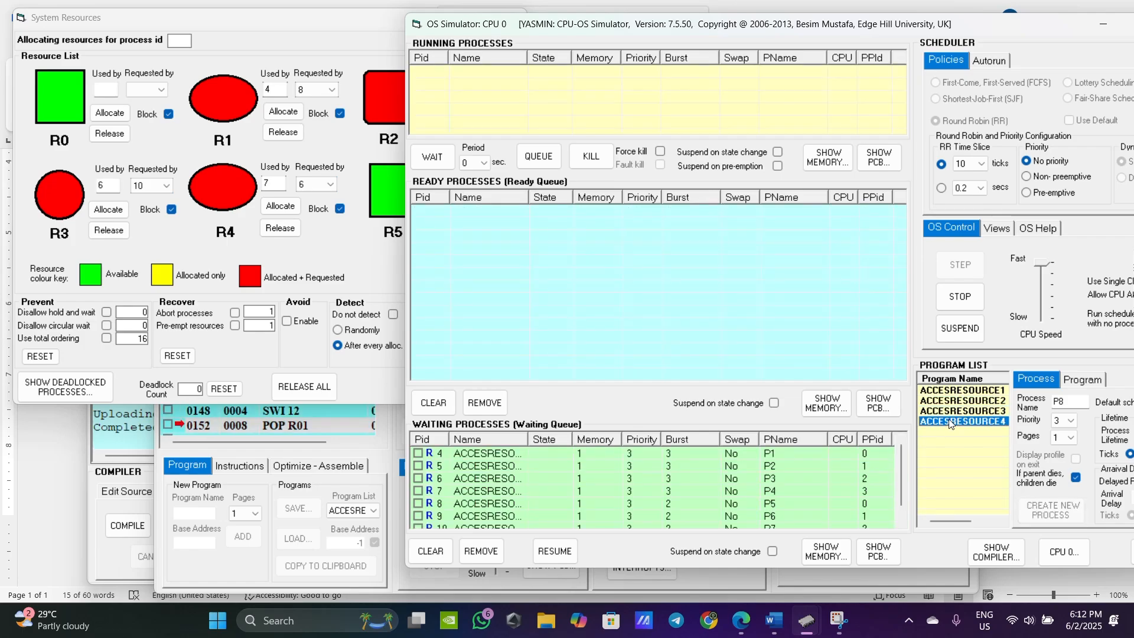
# Close the OS Simulator and System Resources windows to return to the CPU Simulator
pyautogui.moveTo(1025, 29); pyautogui.dragTo(861, 65)
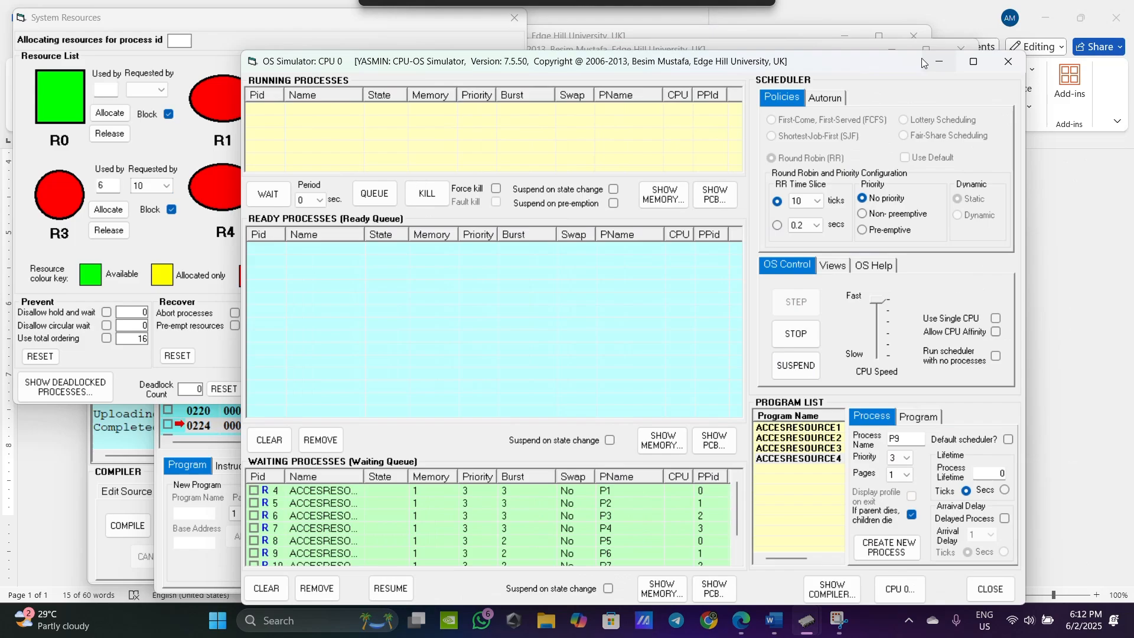
pyautogui.click(1008, 68)
pyautogui.moveTo(399, 20); pyautogui.dragTo(488, 128)
pyautogui.click(596, 122)
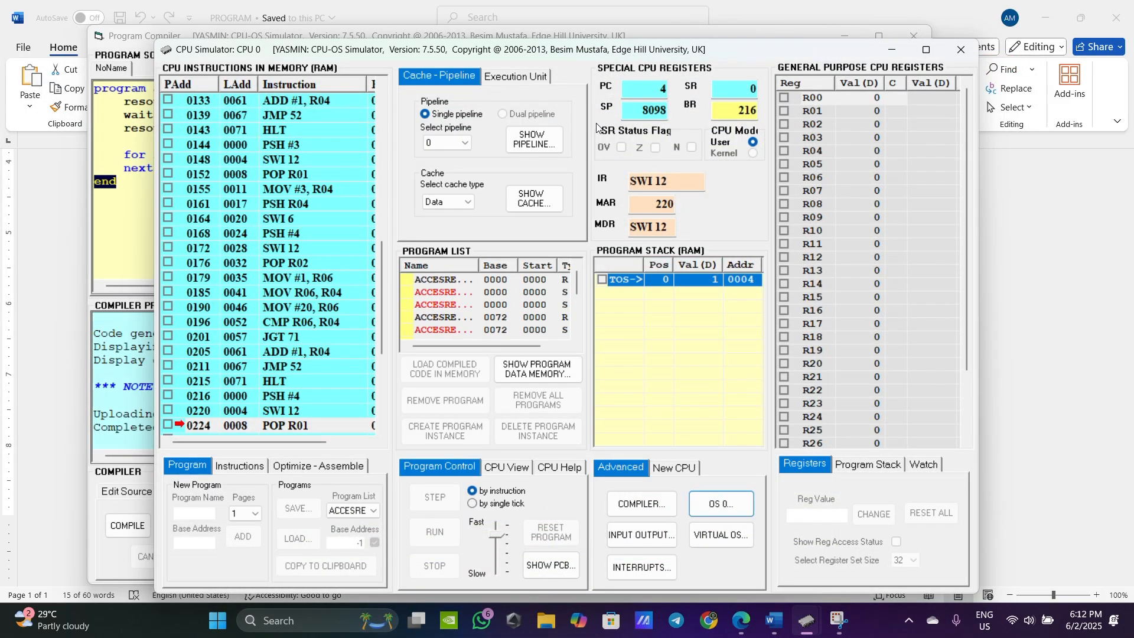